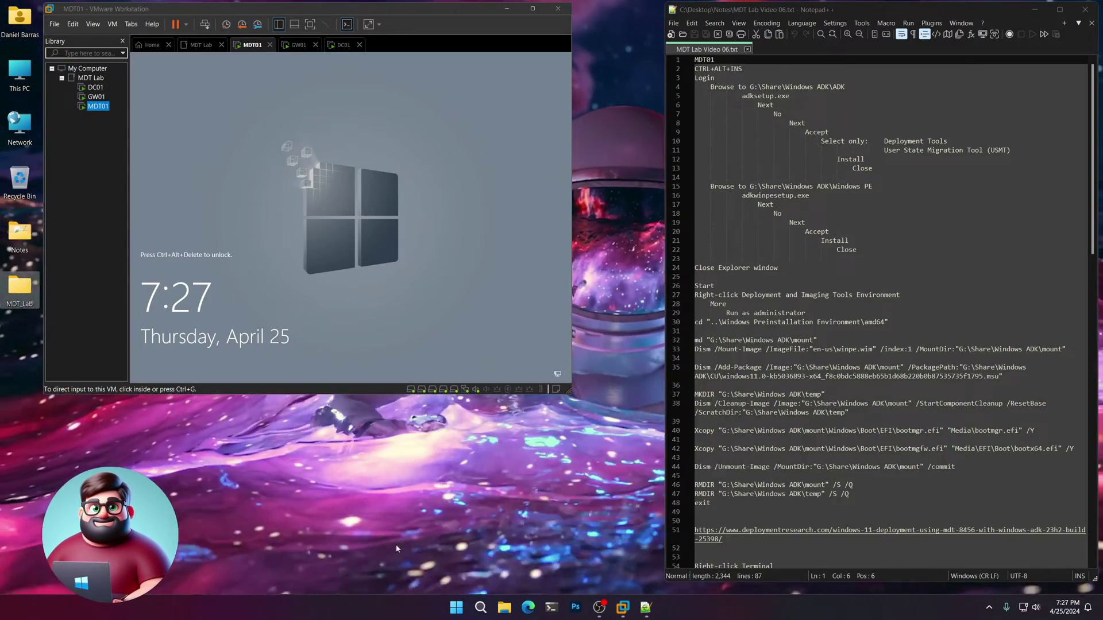
Browse to the MDT_Lab > Windows ADK > CU folder holding the update package.
{"action": "double_click", "coordinate": [23, 284]}
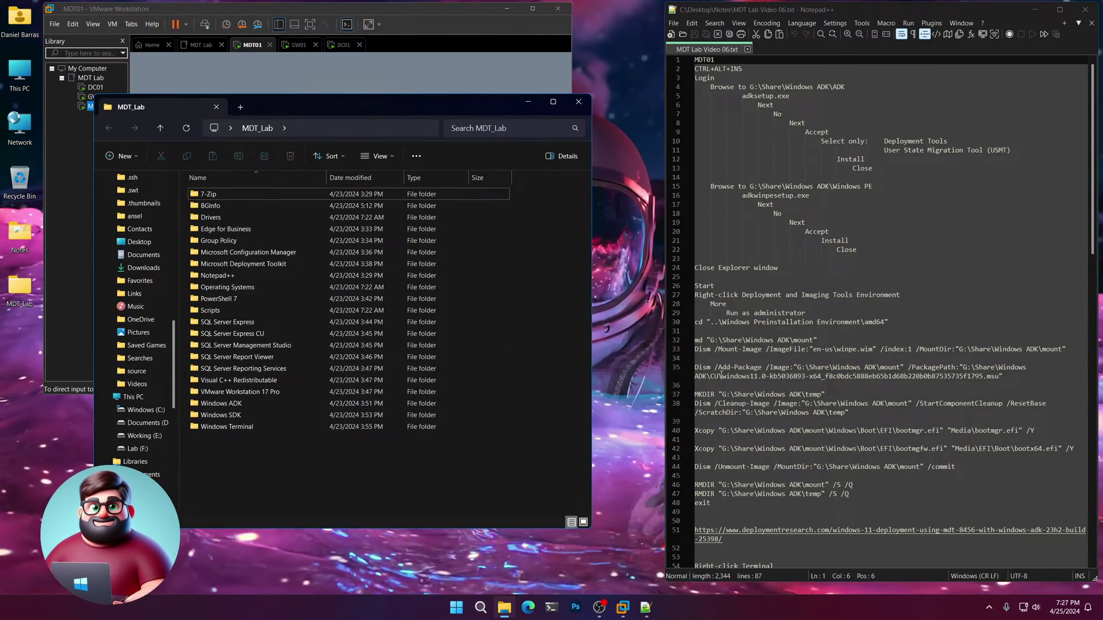
{"action": "left_click_drag", "start_coordinate": [723, 377], "coordinate": [1000, 377]}
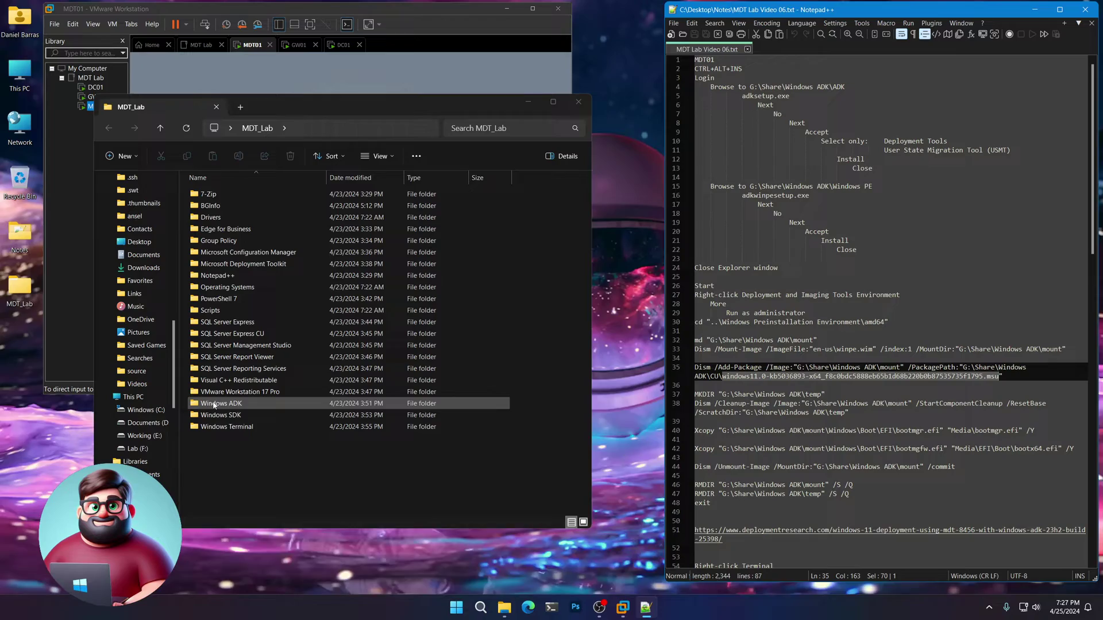
{"action": "double_click", "coordinate": [214, 403]}
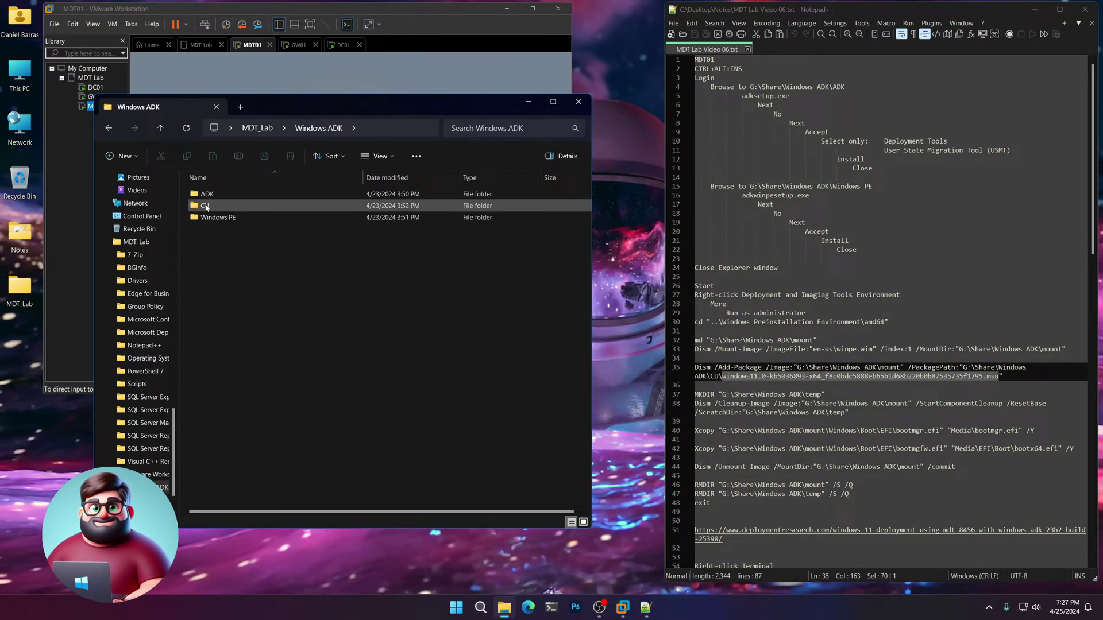
{"action": "double_click", "coordinate": [205, 206]}
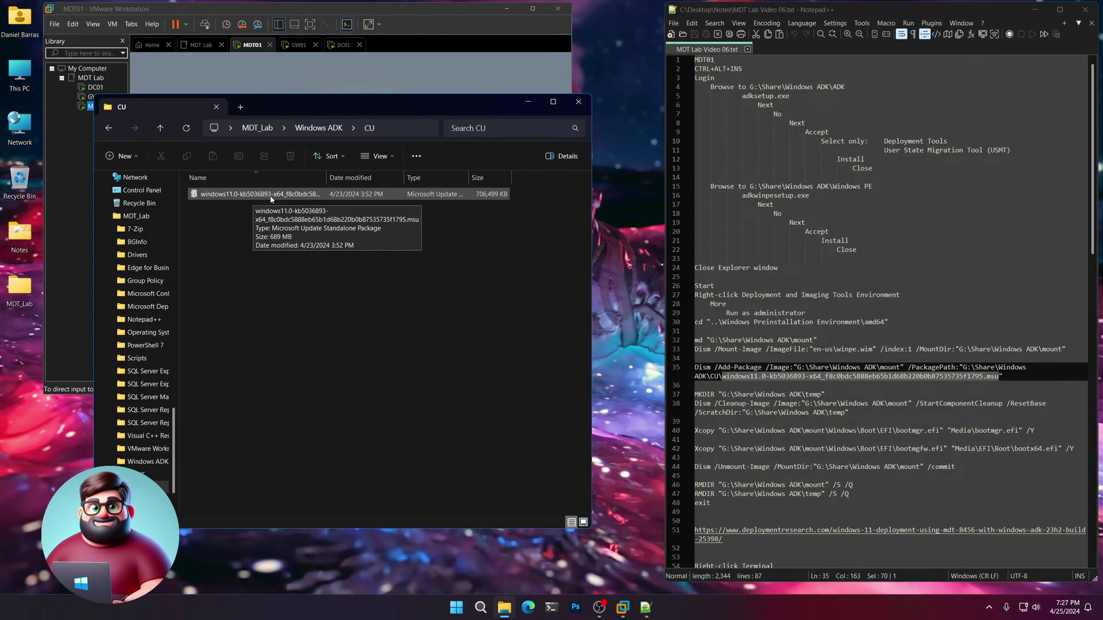
Copy the exact file name of the Windows 11 KB5036893 x64 .msu package.
{"action": "right_click", "coordinate": [271, 199]}
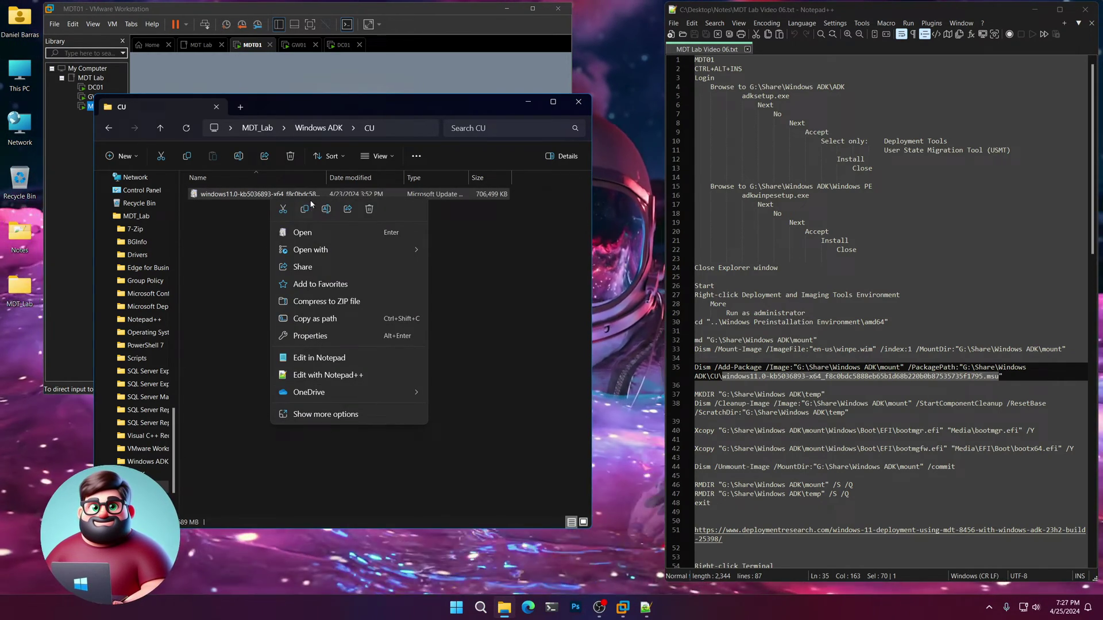
{"action": "left_click", "coordinate": [326, 210]}
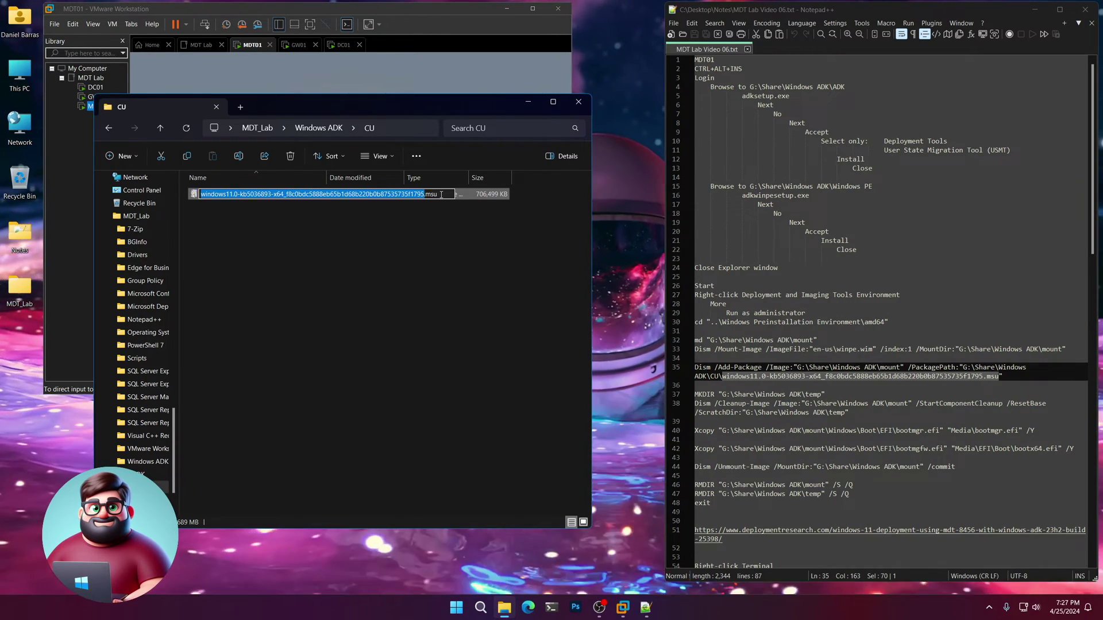
{"action": "right_click", "coordinate": [246, 194]}
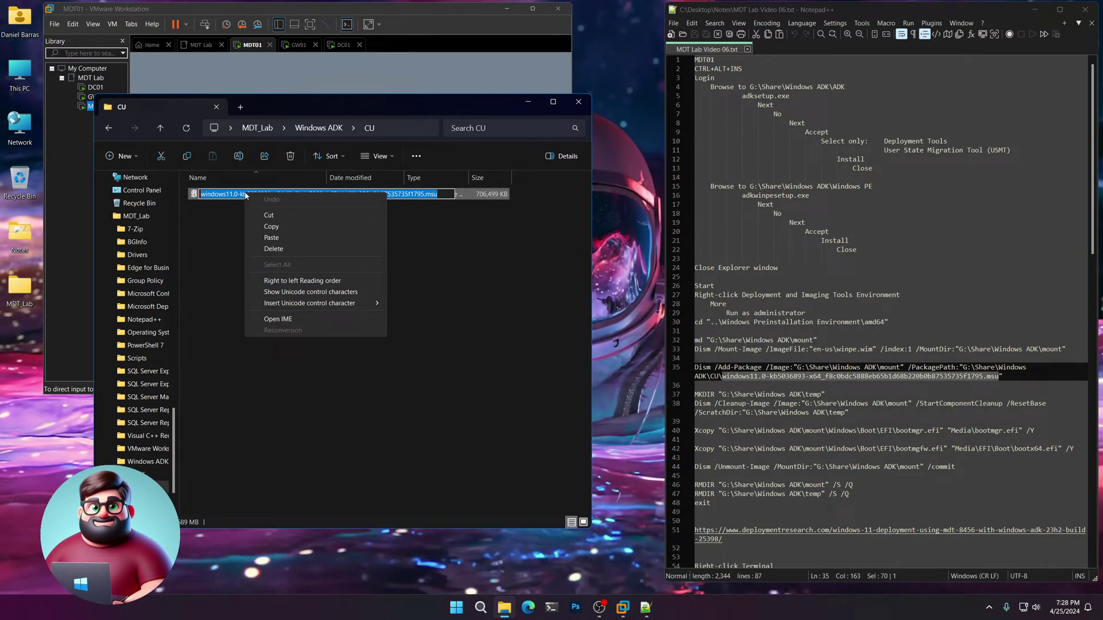
{"action": "left_click", "coordinate": [270, 226]}
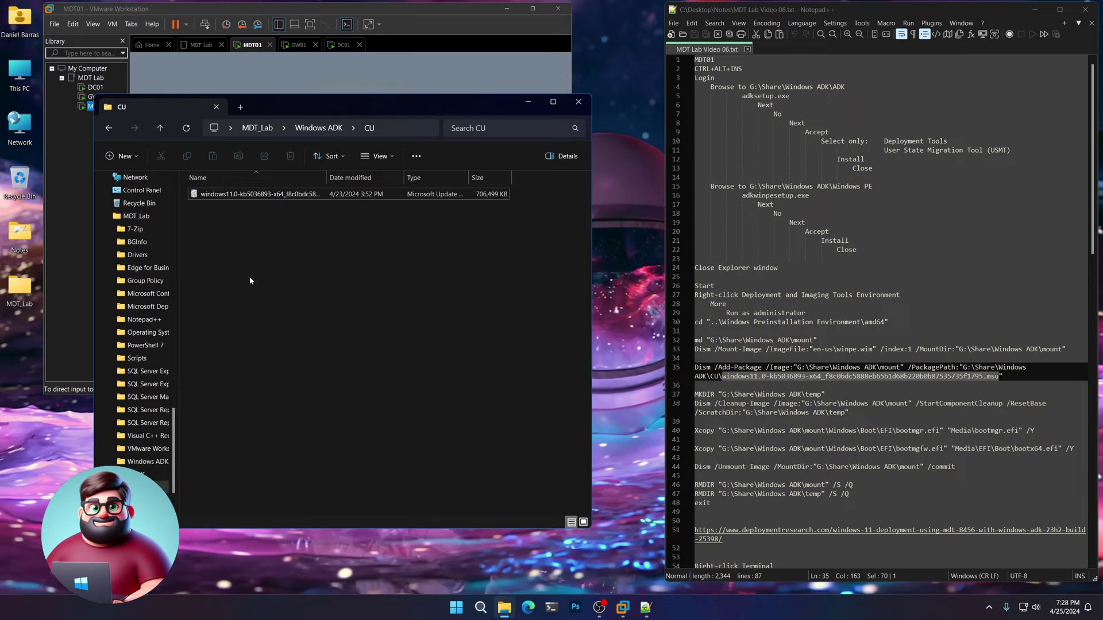
{"action": "right_click", "coordinate": [291, 196]}
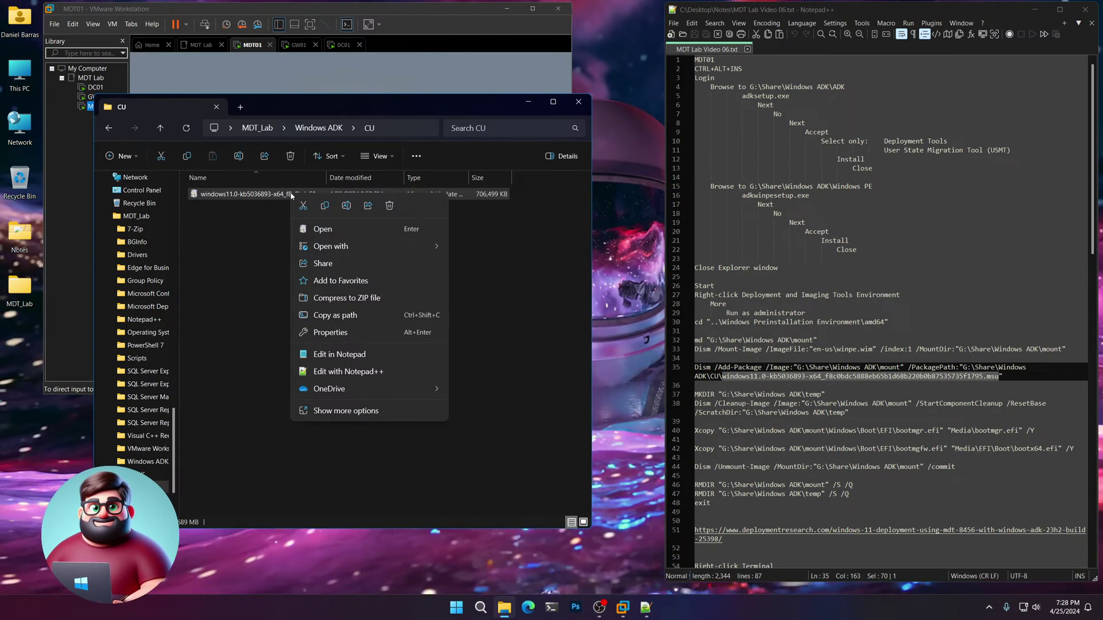
{"action": "left_click", "coordinate": [347, 205]}
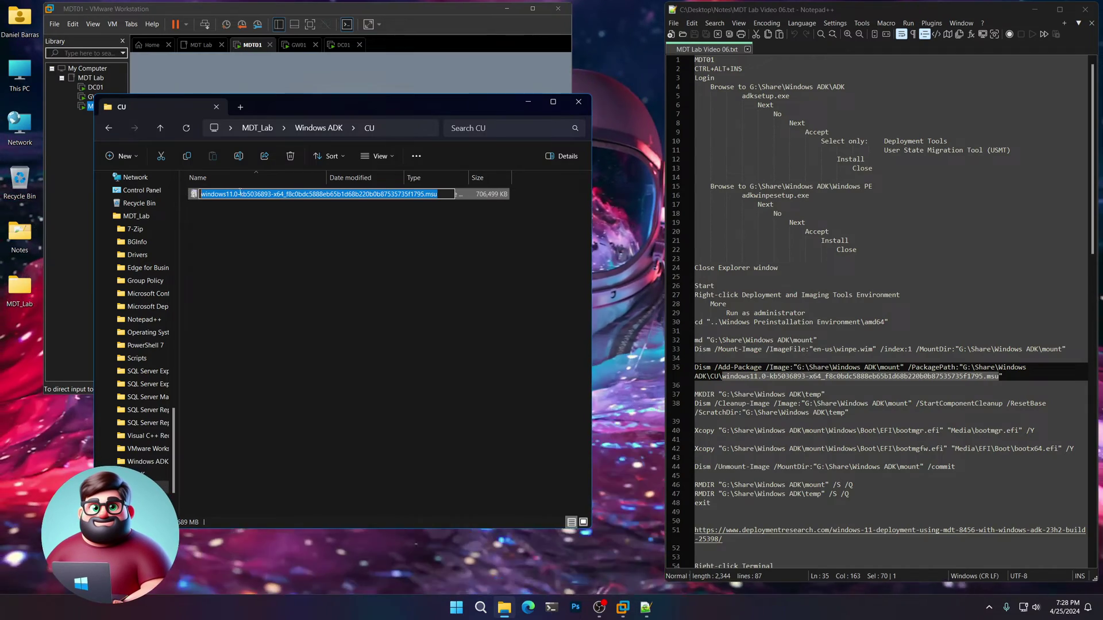
{"action": "right_click", "coordinate": [240, 193]}
{"action": "left_click", "coordinate": [268, 232]}
{"action": "left_click", "coordinate": [790, 368]}
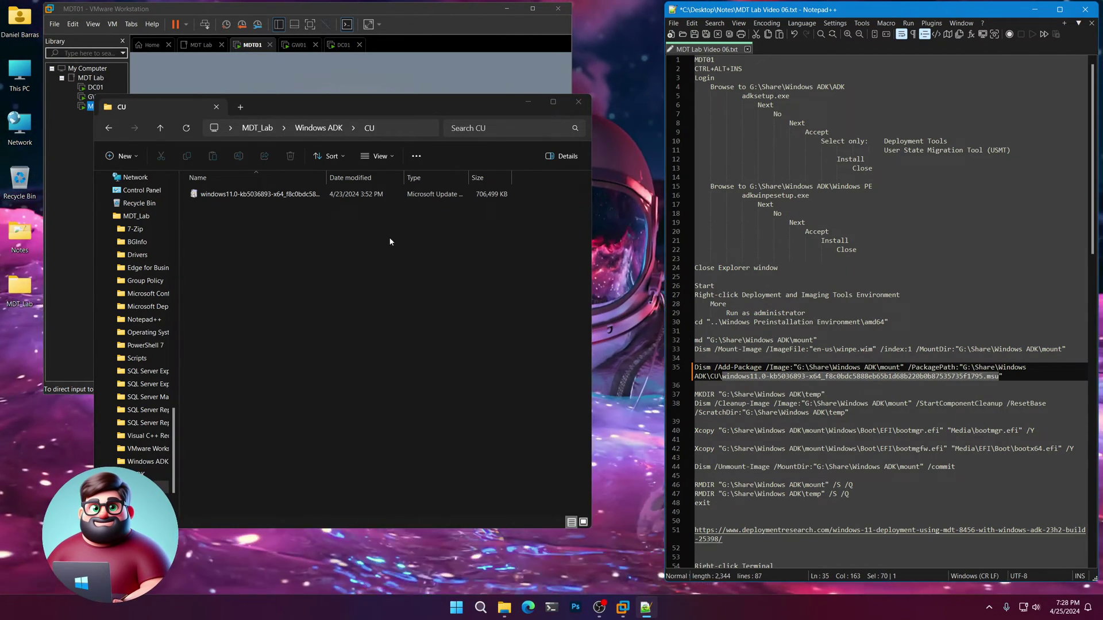
Close the CU folder and sign in to MDT01 with the administrator password.
{"action": "left_click", "coordinate": [578, 102]}
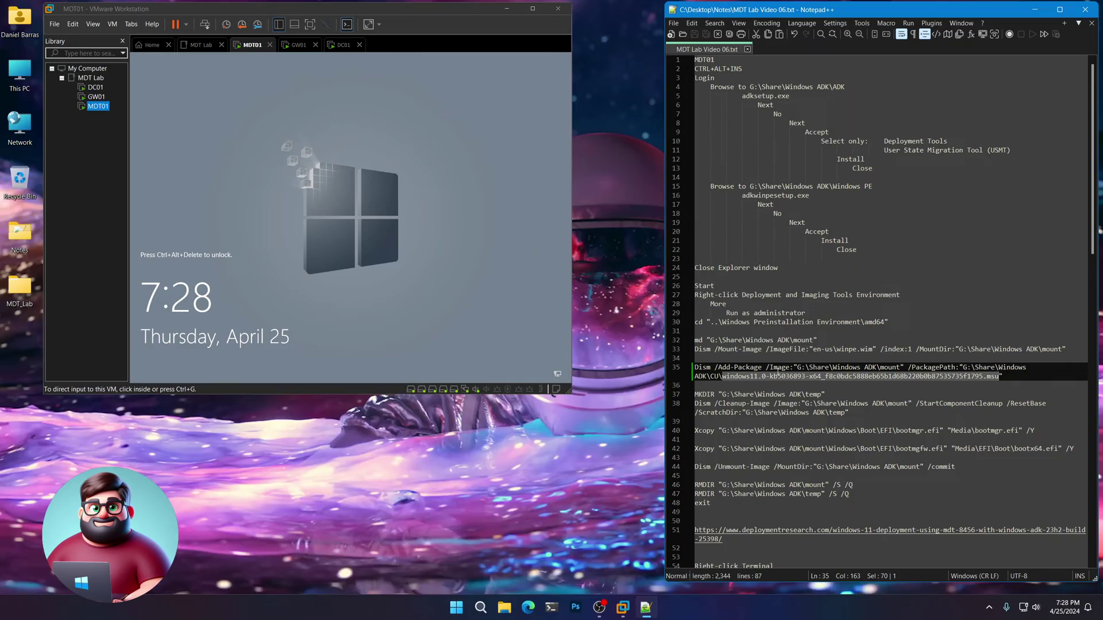
{"action": "left_click", "coordinate": [740, 59]}
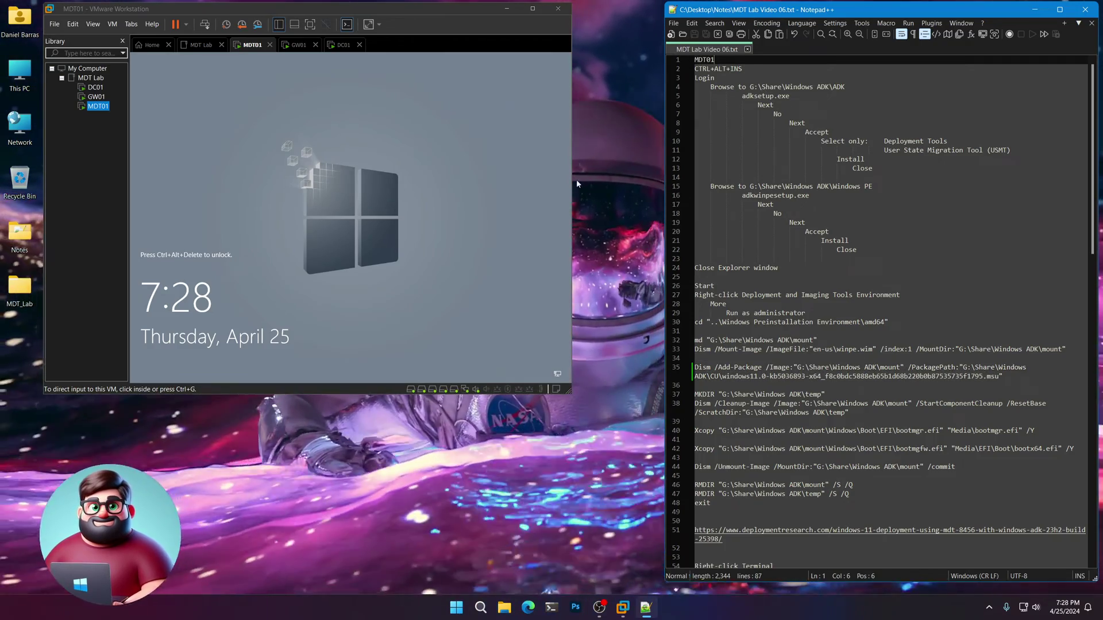
{"action": "left_click", "coordinate": [514, 144]}
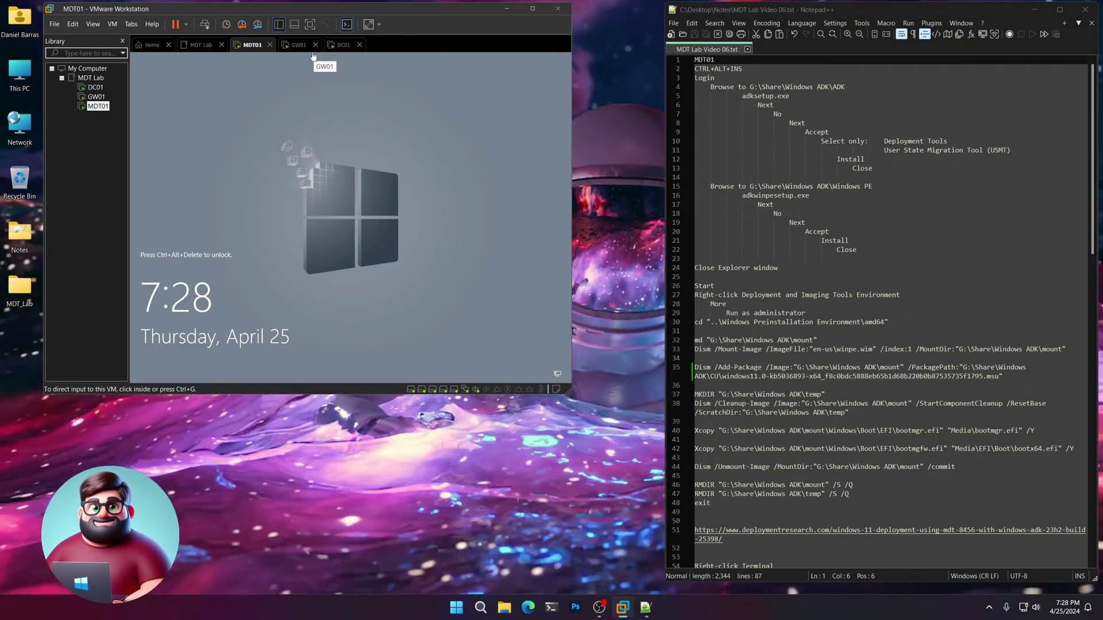
{"action": "key", "text": "ctrl+alt+Insert"}
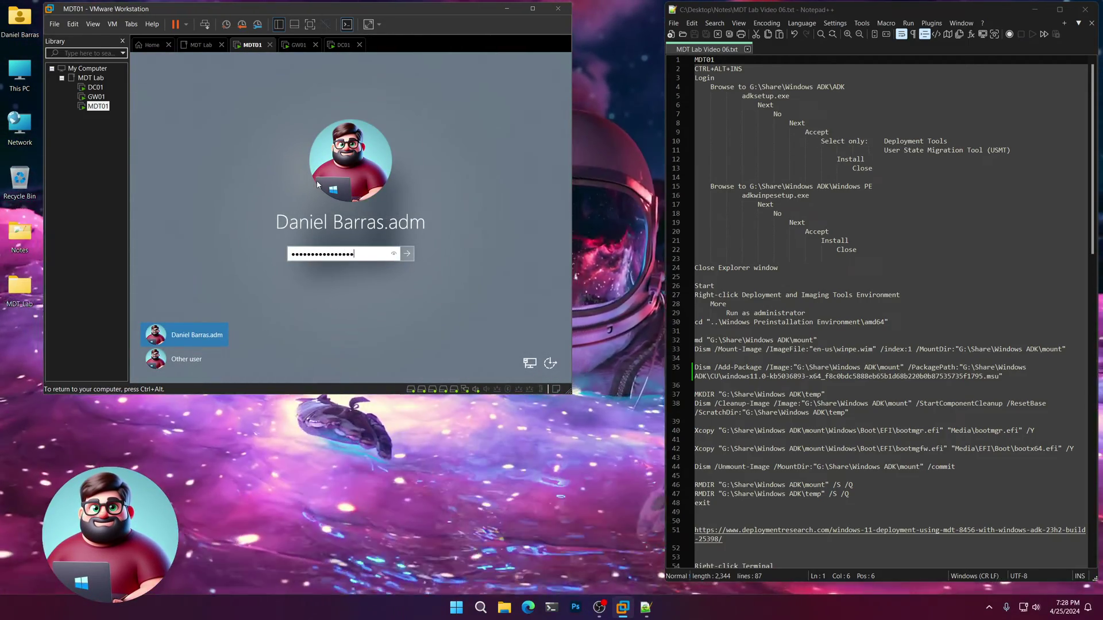
{"action": "key", "text": "Return"}
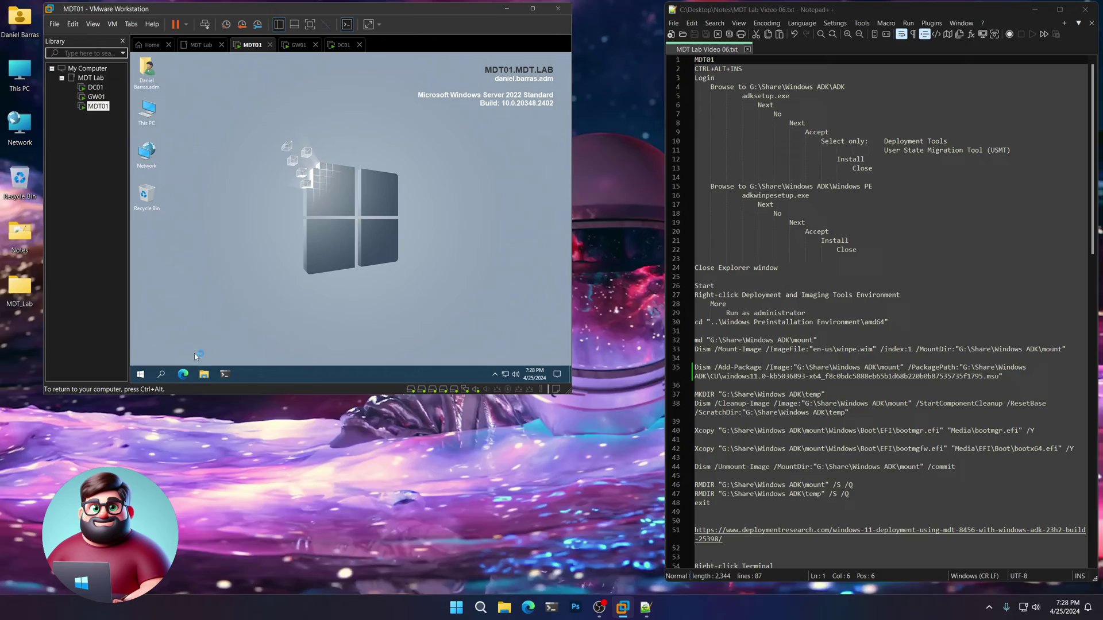
Launch adksetup.exe from G:\Share\Windows ADK\ADK inside the MDT01 VM.
{"action": "key", "text": "super+e"}
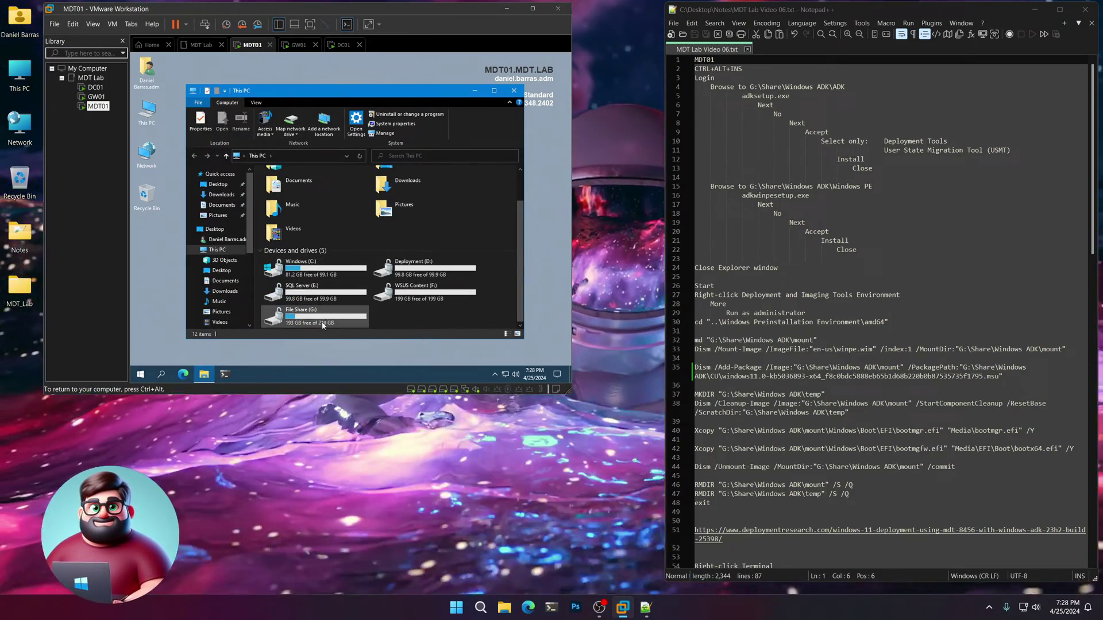
{"action": "double_click", "coordinate": [320, 323]}
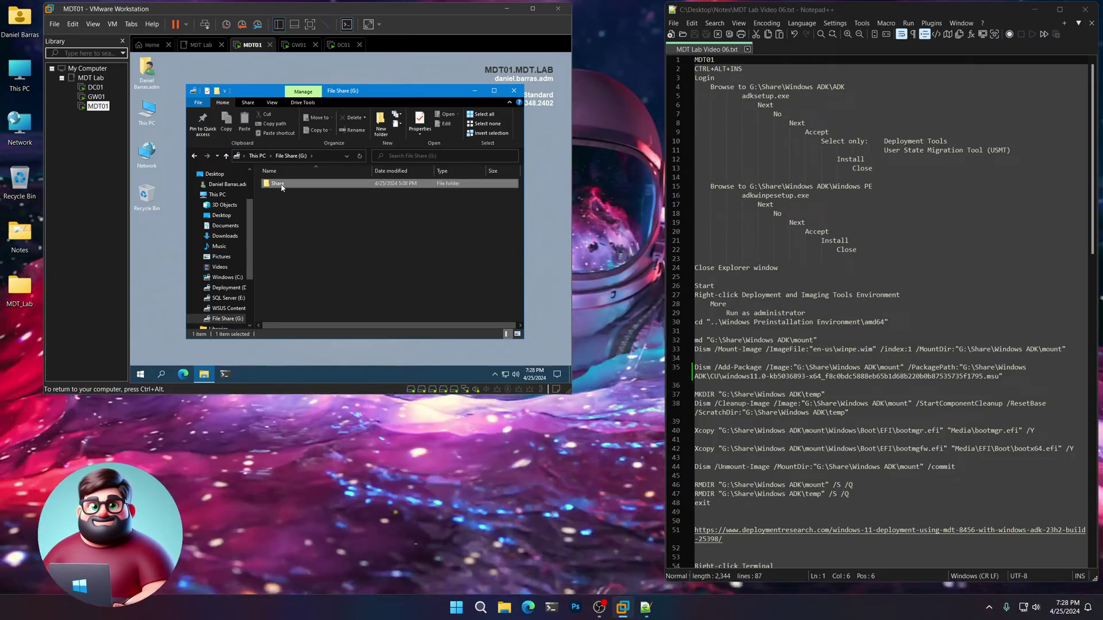
{"action": "double_click", "coordinate": [278, 184]}
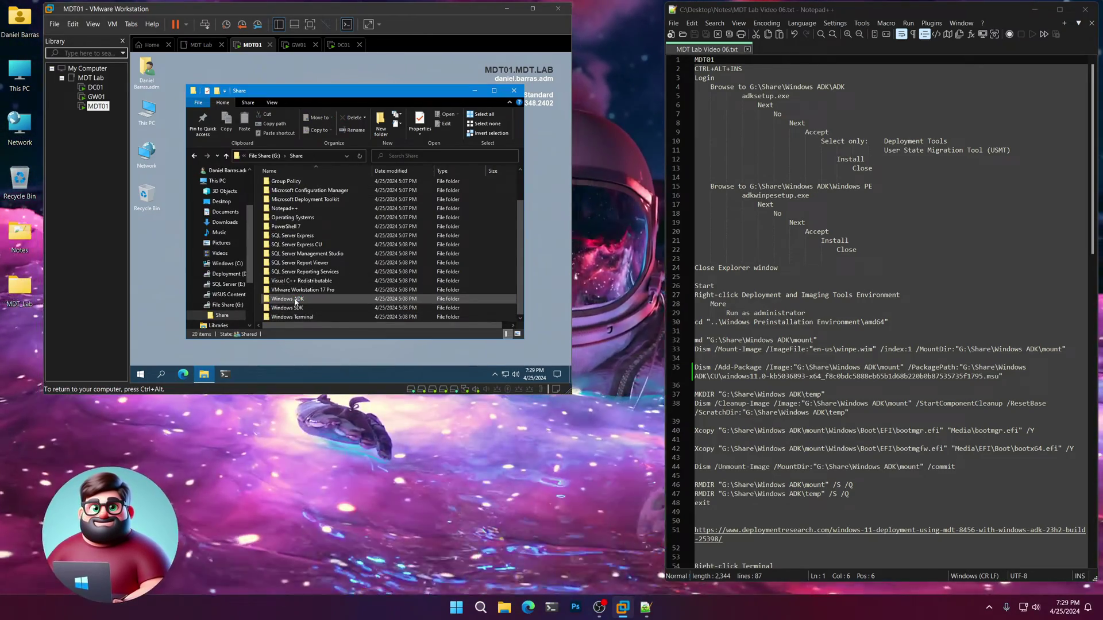
{"action": "double_click", "coordinate": [295, 299]}
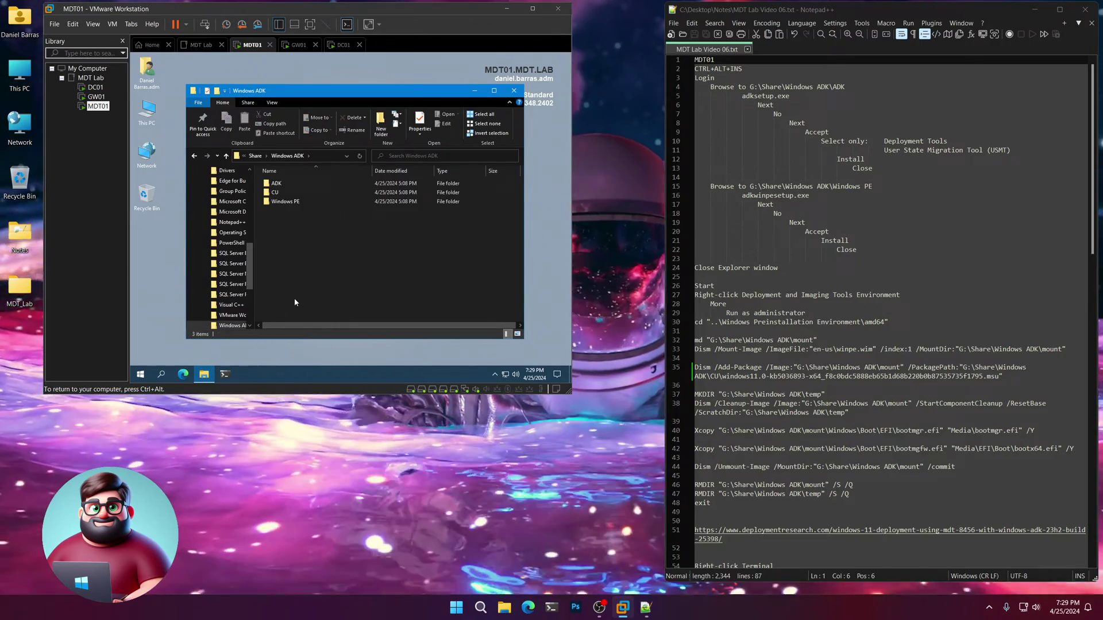
{"action": "double_click", "coordinate": [277, 184]}
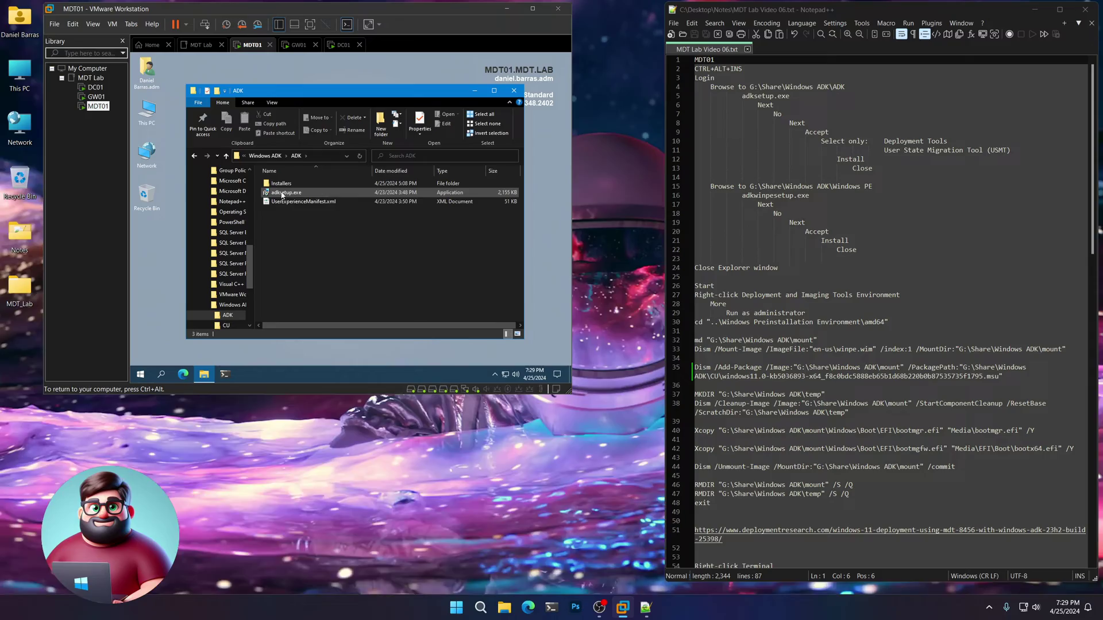
{"action": "left_click", "coordinate": [282, 194]}
{"action": "double_click", "coordinate": [283, 194]}
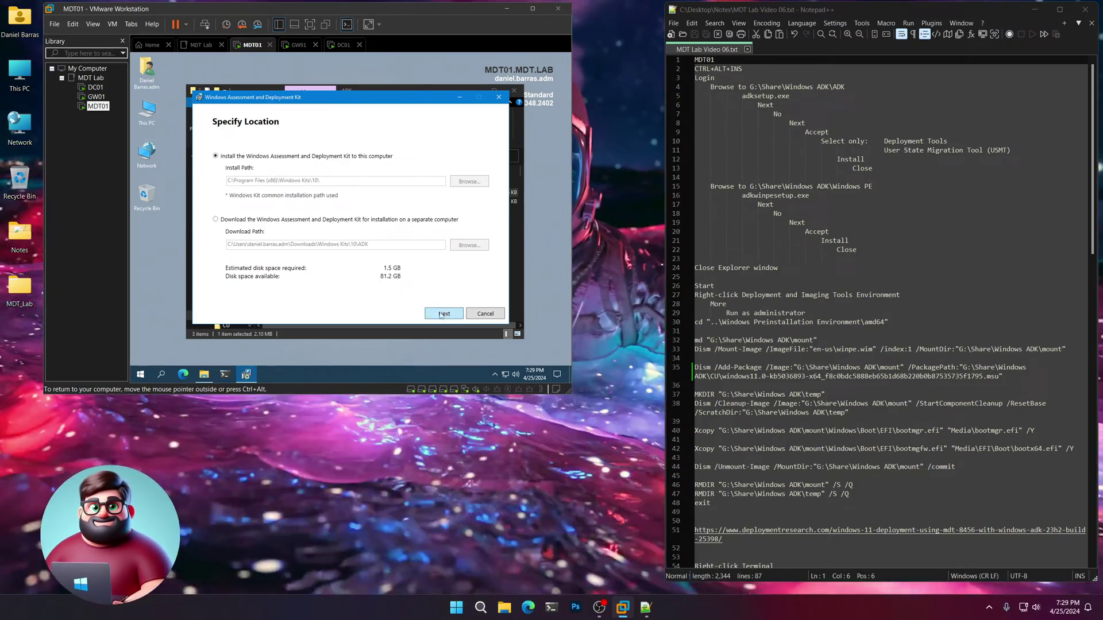
Install the ADK with default location, insights declined, only Deployment Tools and USMT selected.
{"action": "key", "text": "Return"}
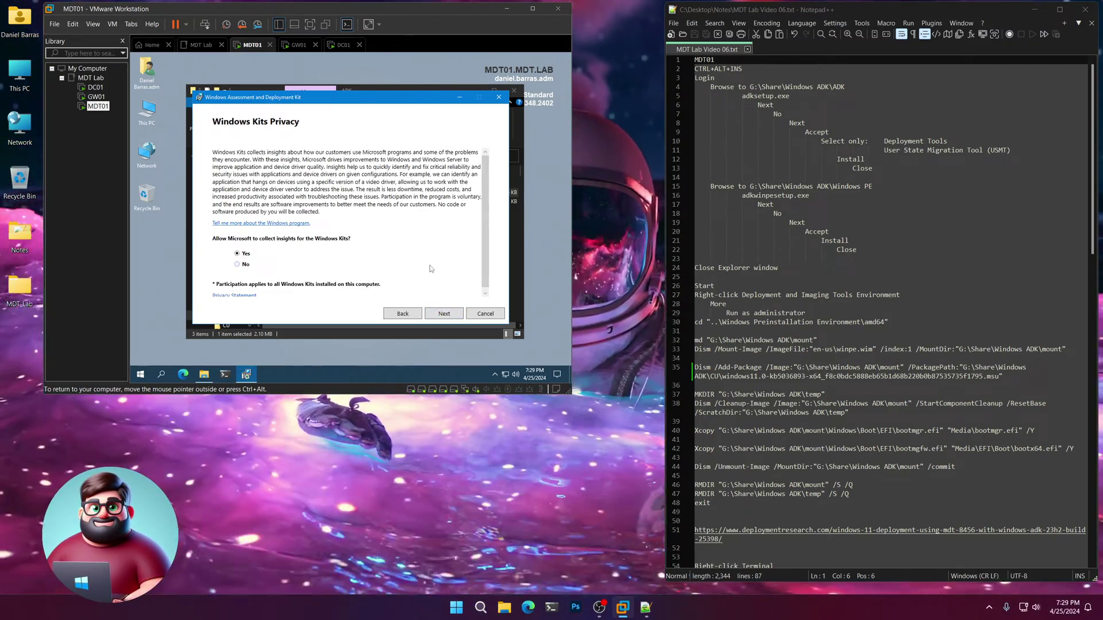
{"action": "left_click", "coordinate": [450, 315]}
{"action": "left_click", "coordinate": [450, 316]}
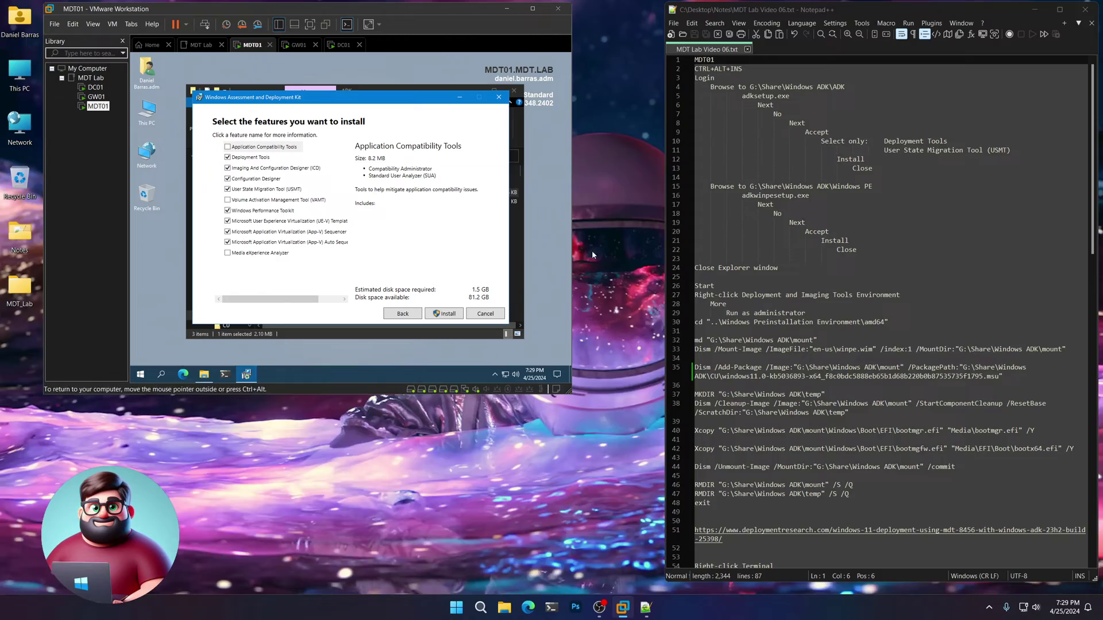
{"action": "left_click_drag", "start_coordinate": [882, 141], "coordinate": [914, 142]}
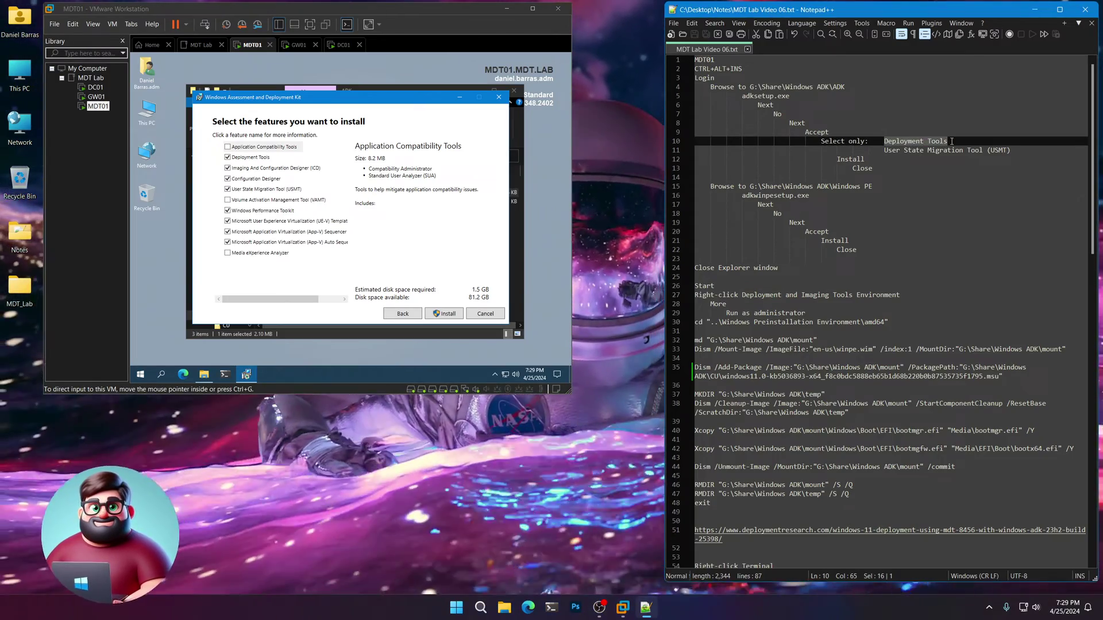
{"action": "left_click", "coordinate": [217, 286]}
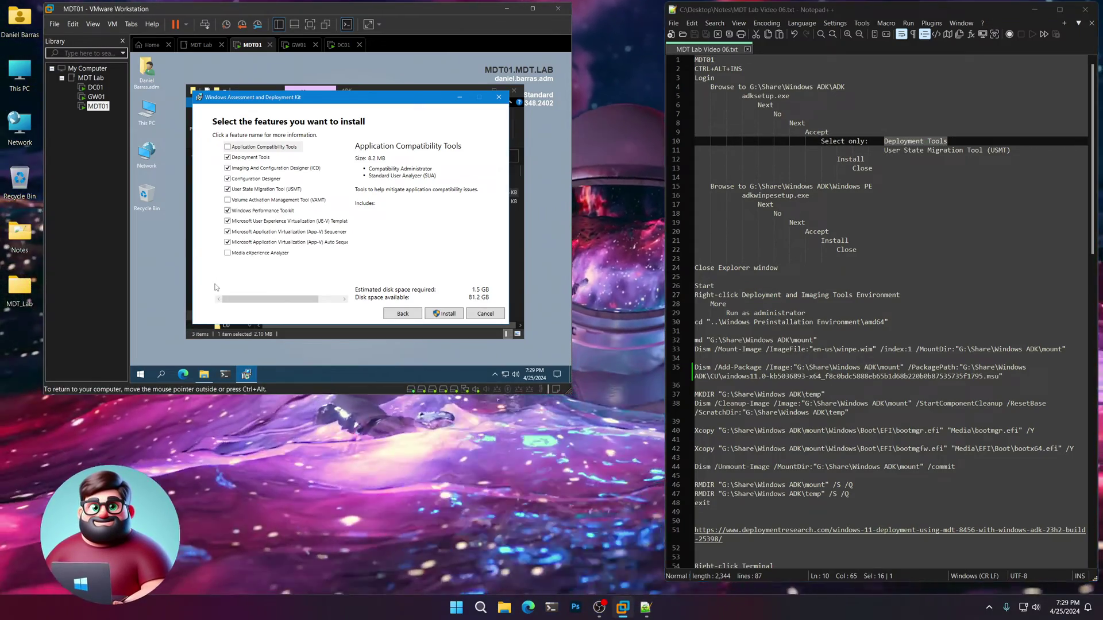
{"action": "left_click", "coordinate": [228, 243]}
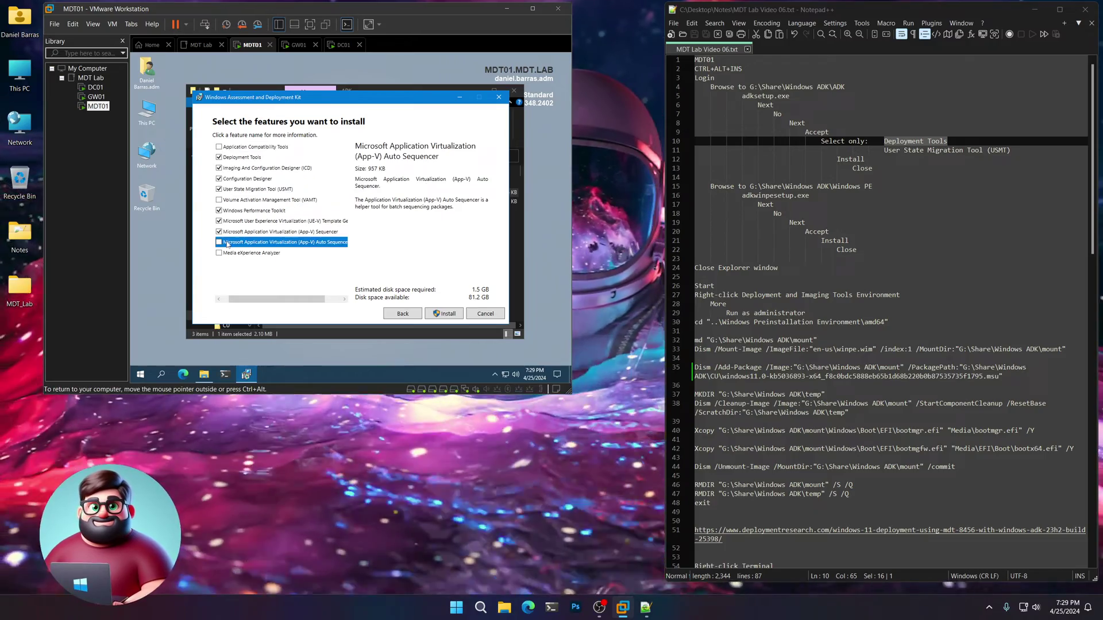
{"action": "left_click", "coordinate": [218, 232]}
{"action": "left_click", "coordinate": [219, 221]}
{"action": "left_click", "coordinate": [219, 211]}
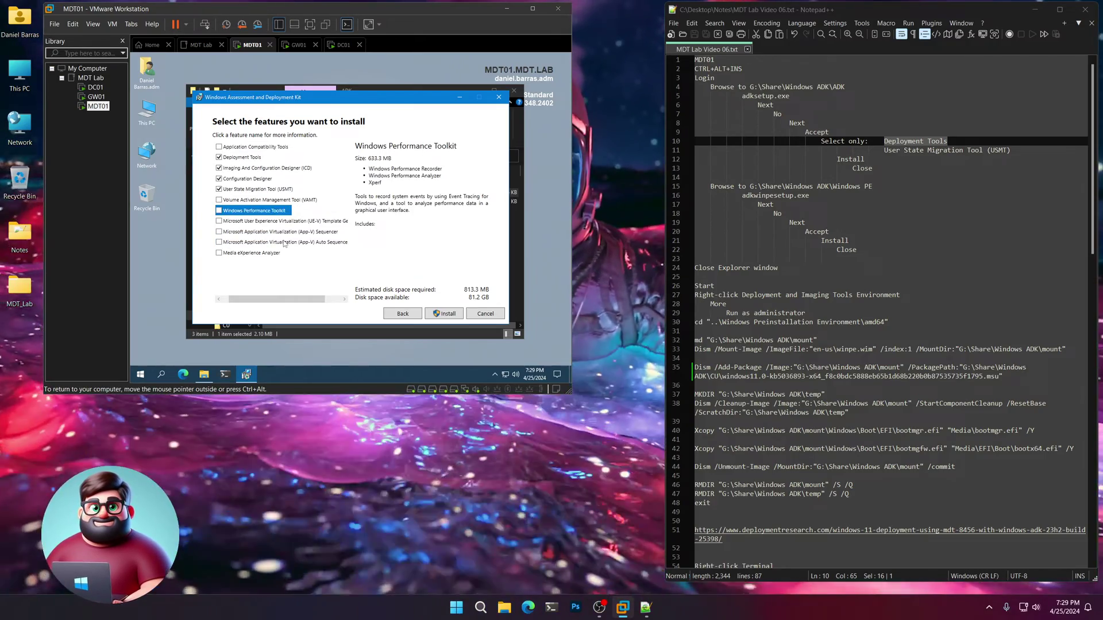
{"action": "left_click", "coordinate": [218, 179]}
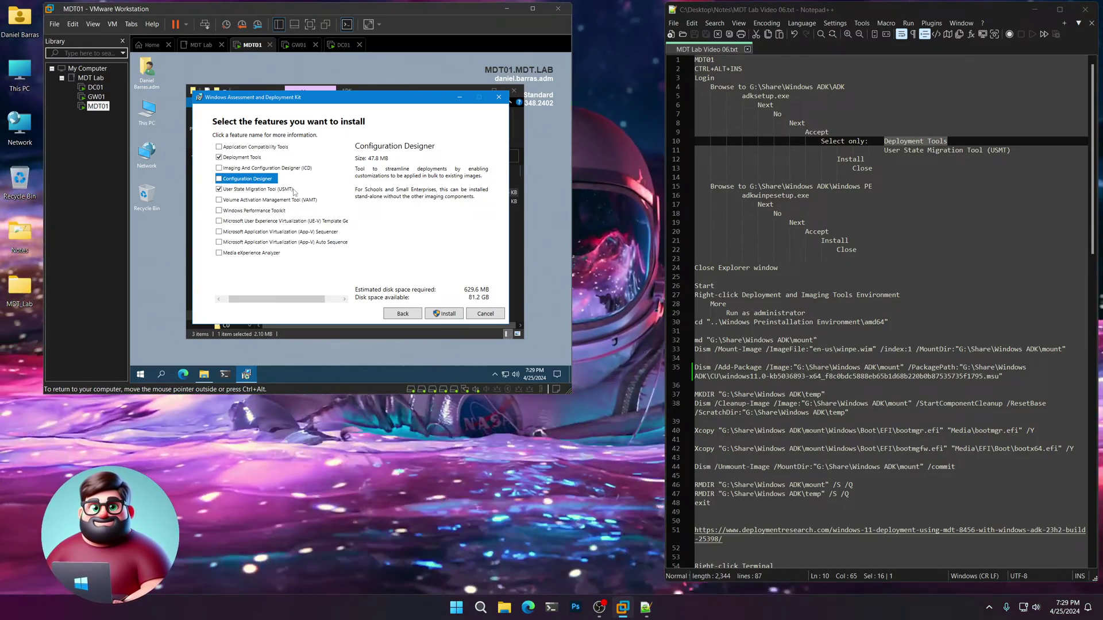
{"action": "left_click", "coordinate": [450, 314]}
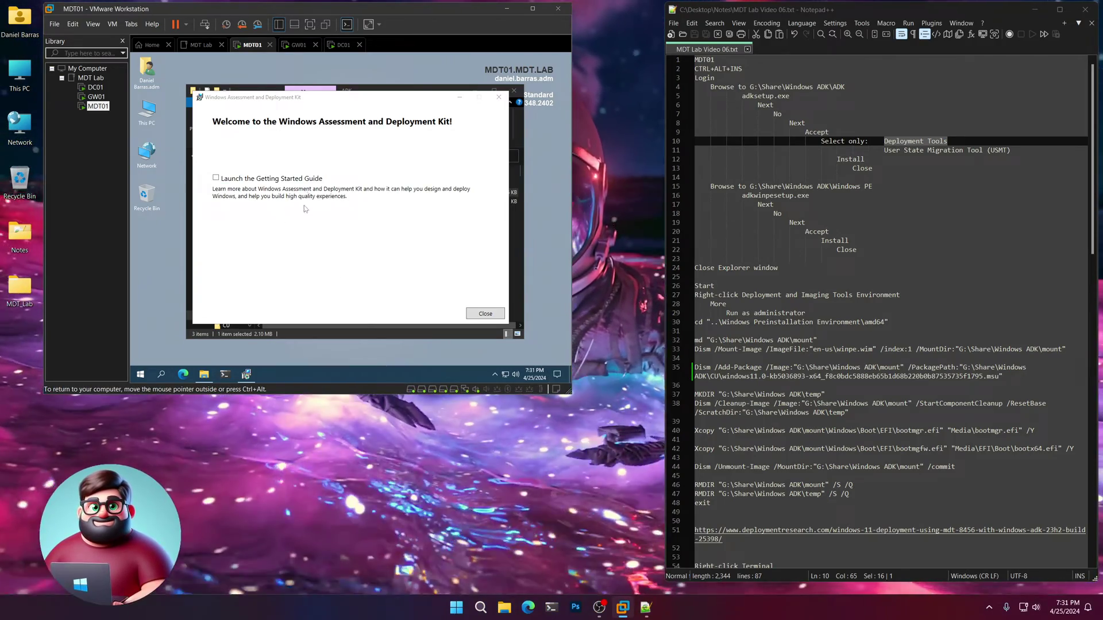
Close the finished ADK setup and open the Windows ADK\Windows PE folder.
{"action": "left_click", "coordinate": [486, 314]}
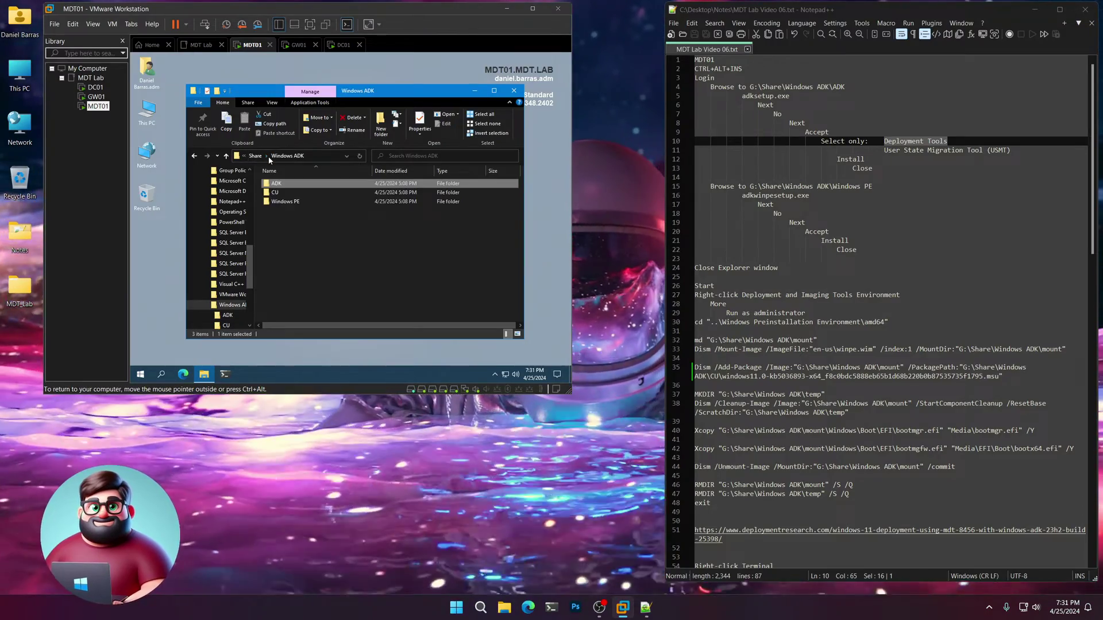
{"action": "left_click", "coordinate": [268, 156]}
{"action": "left_click", "coordinate": [282, 202]}
{"action": "double_click", "coordinate": [283, 202]}
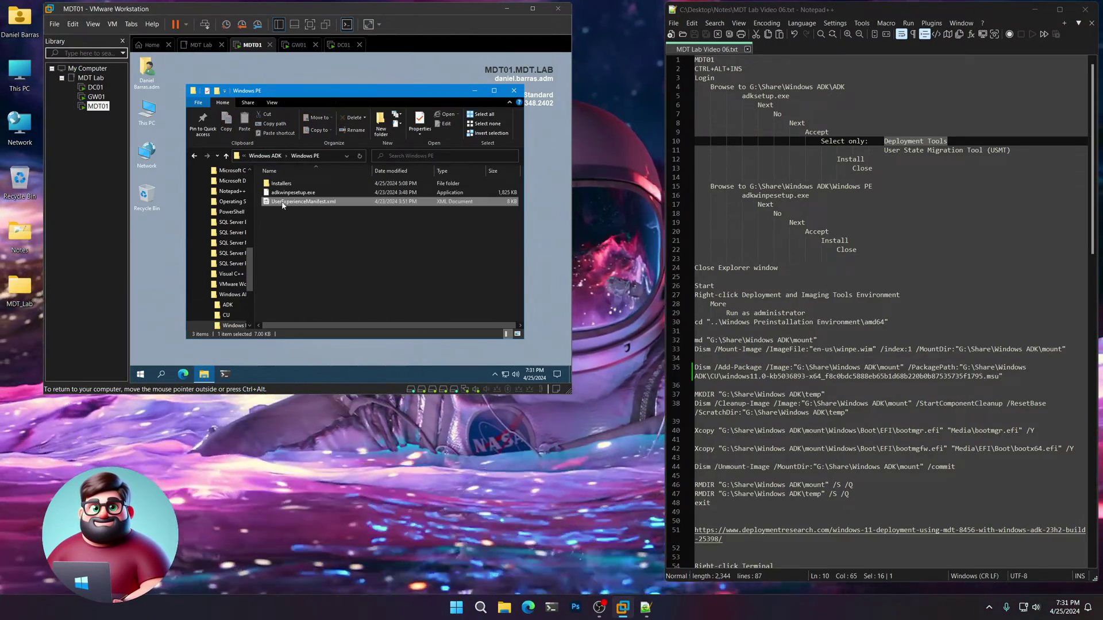
{"action": "left_click_drag", "start_coordinate": [865, 251], "coordinate": [711, 186]}
Run adkwinpesetup.exe with the default location, insights declined and license accepted.
{"action": "double_click", "coordinate": [289, 193]}
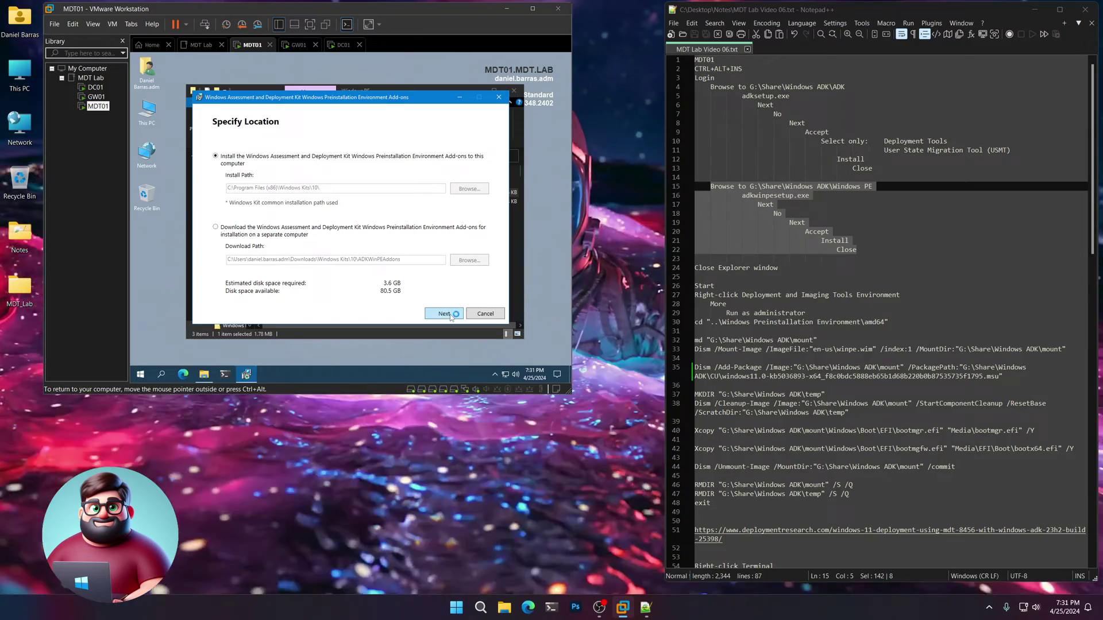
{"action": "left_click", "coordinate": [444, 313]}
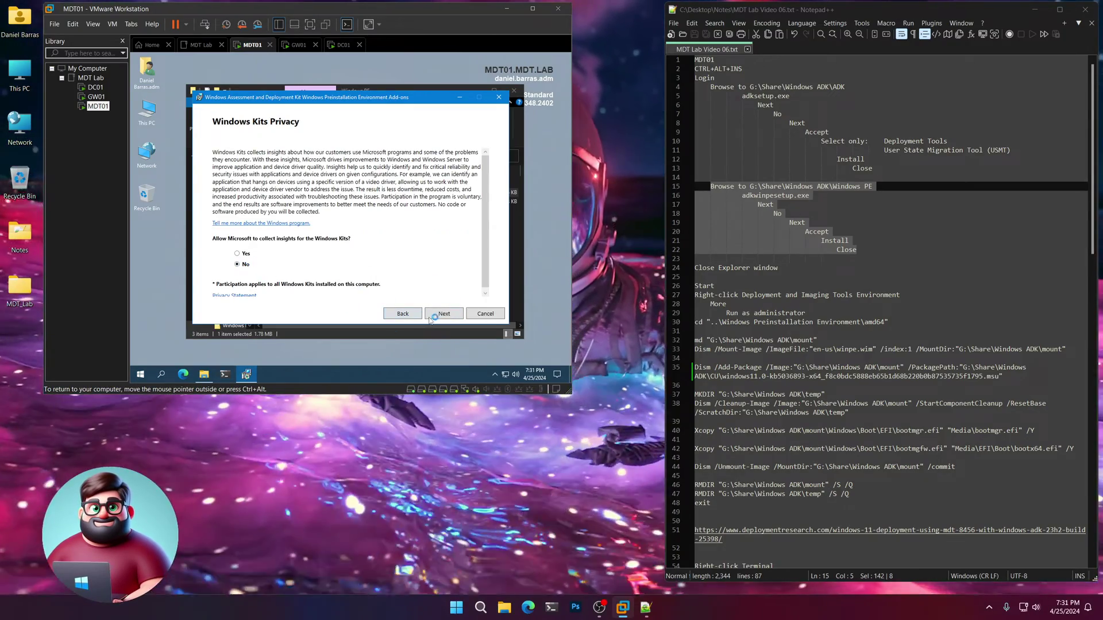
{"action": "left_click", "coordinate": [448, 314]}
{"action": "left_click", "coordinate": [451, 313]}
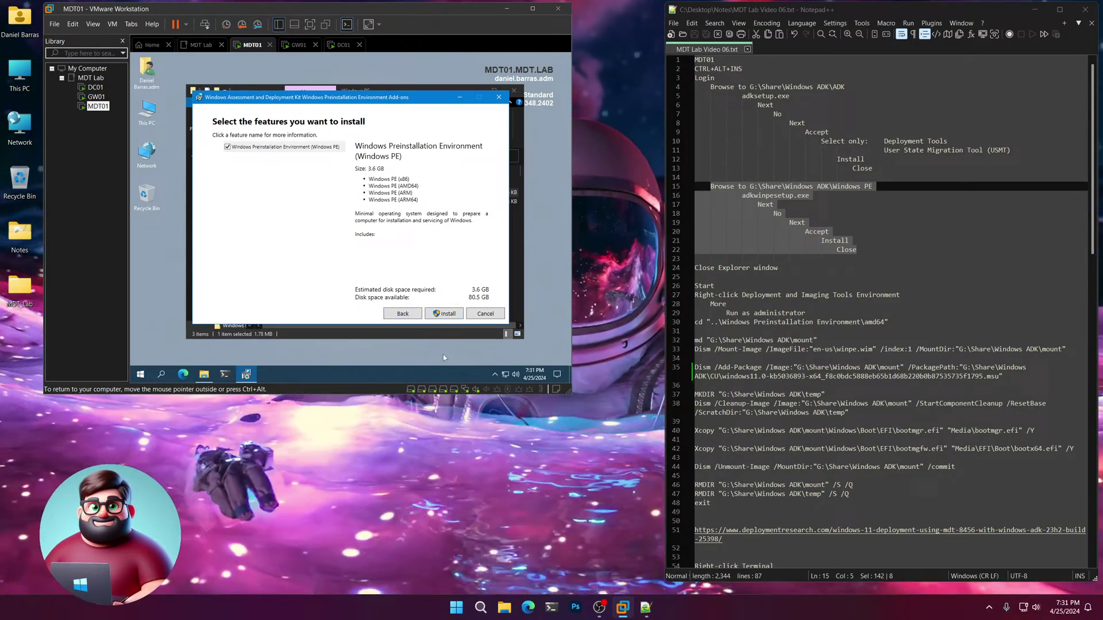
{"action": "left_click", "coordinate": [451, 314]}
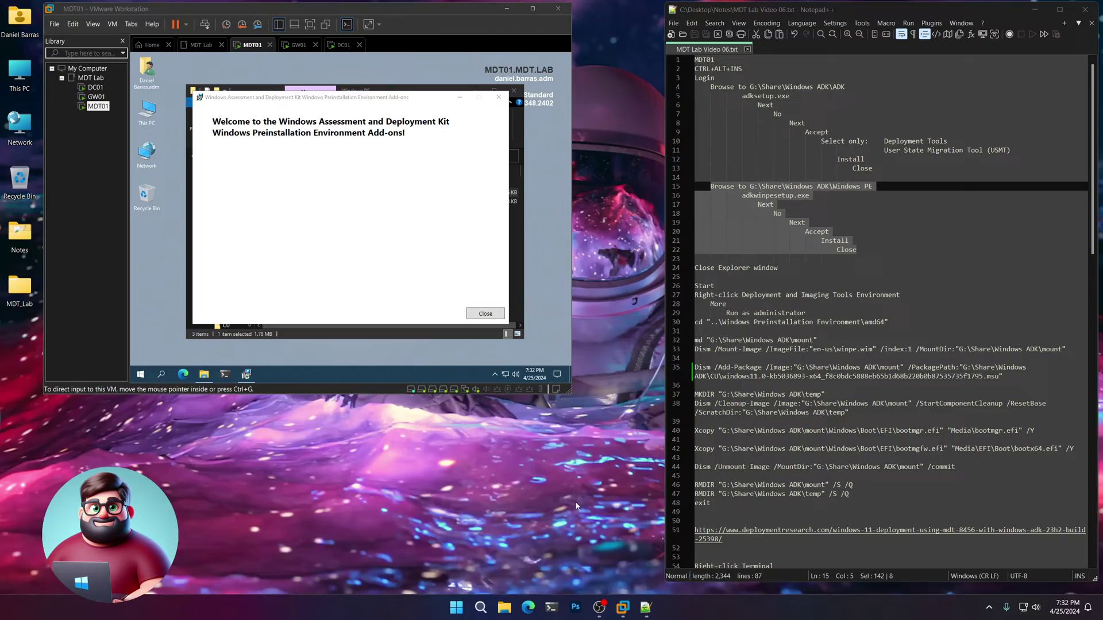
Close the installer and Explorer, then run Deployment and Imaging Tools Environment as administrator.
{"action": "left_click", "coordinate": [475, 315]}
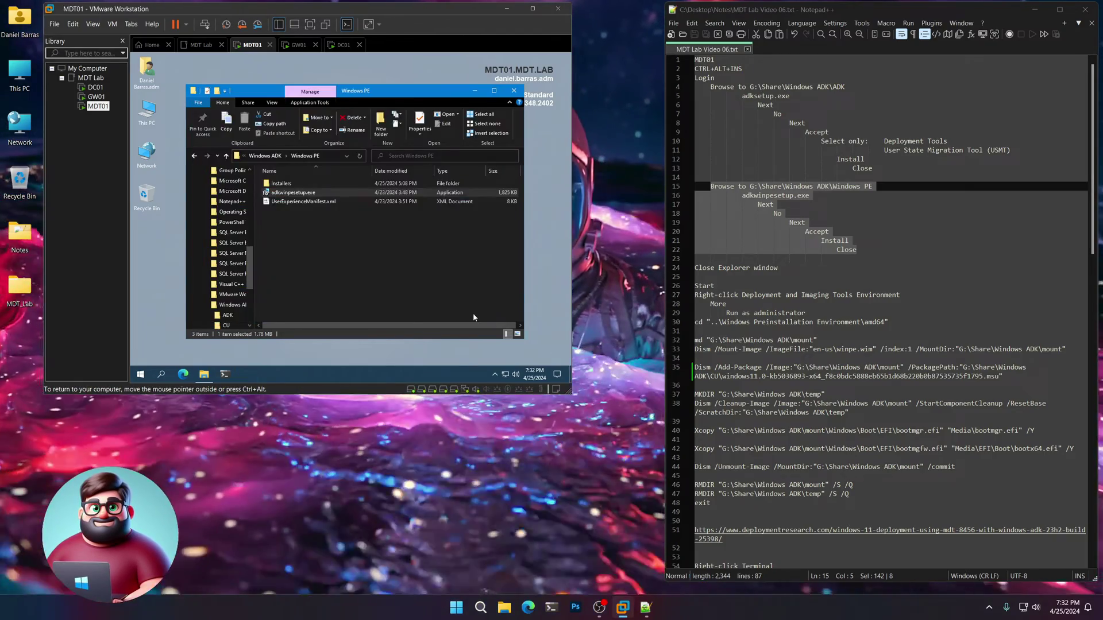
{"action": "left_click", "coordinate": [519, 92]}
{"action": "left_click", "coordinate": [142, 374]}
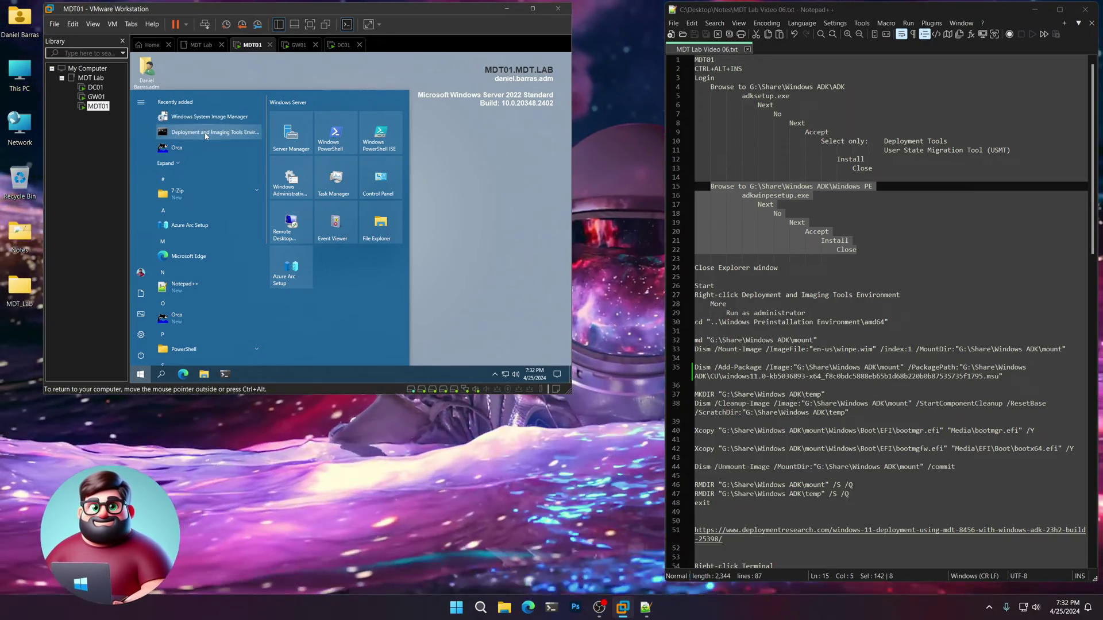
{"action": "right_click", "coordinate": [206, 136]}
{"action": "left_click", "coordinate": [223, 156]}
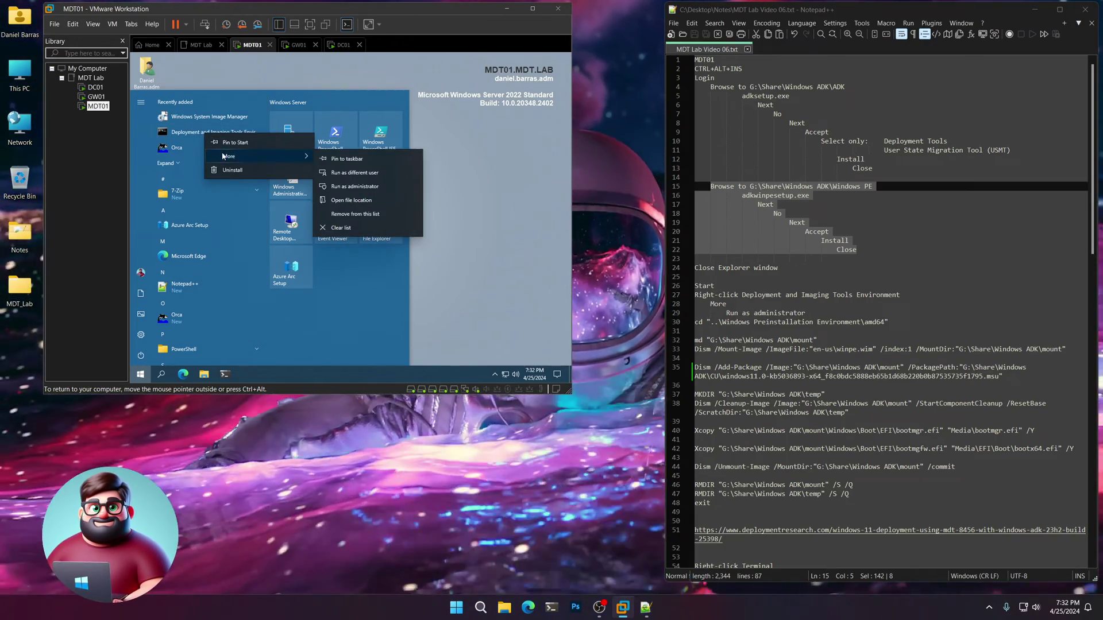
{"action": "left_click", "coordinate": [354, 185]}
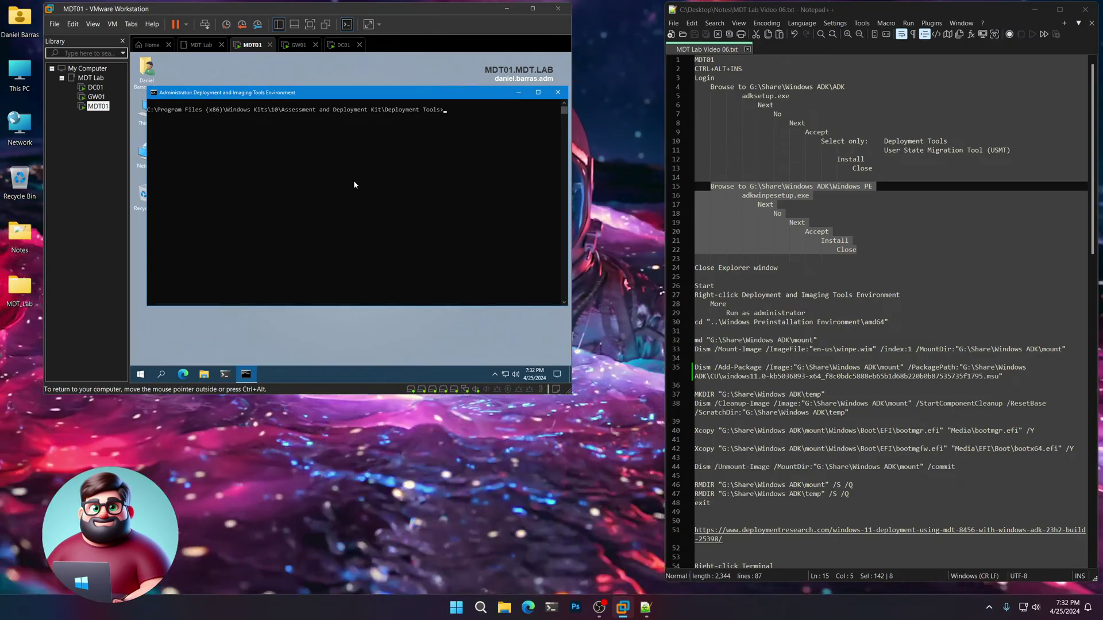
{"action": "scroll", "coordinate": [795, 290], "scroll_direction": "down", "scroll_amount": 4}
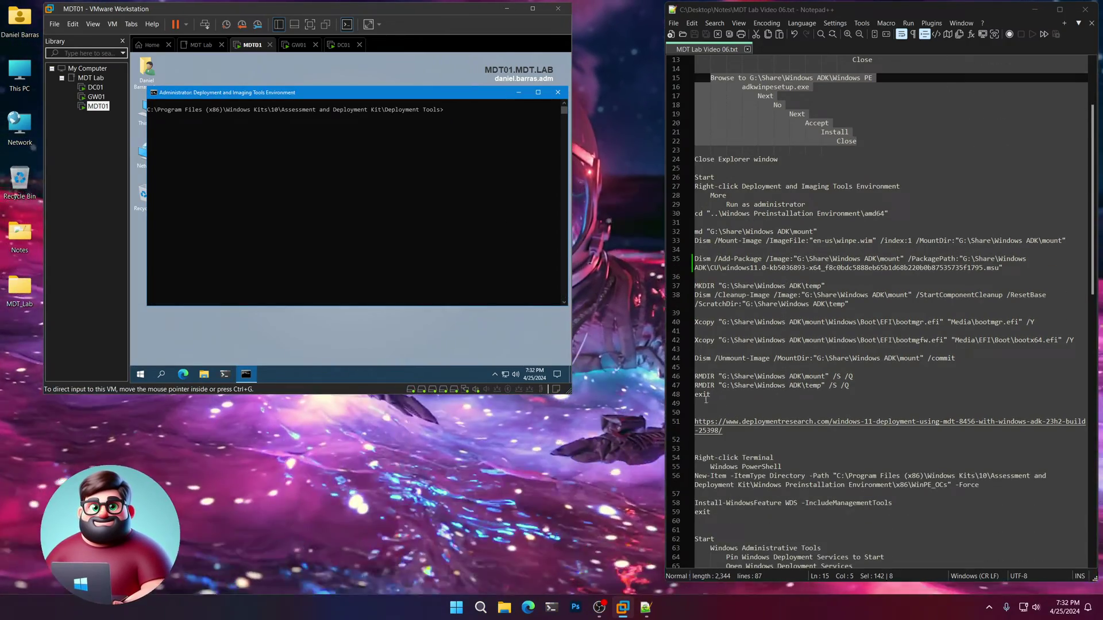
Copy notes lines 30–48, the cd-through-exit commands that patch the WinPE image.
{"action": "left_click", "coordinate": [699, 402]}
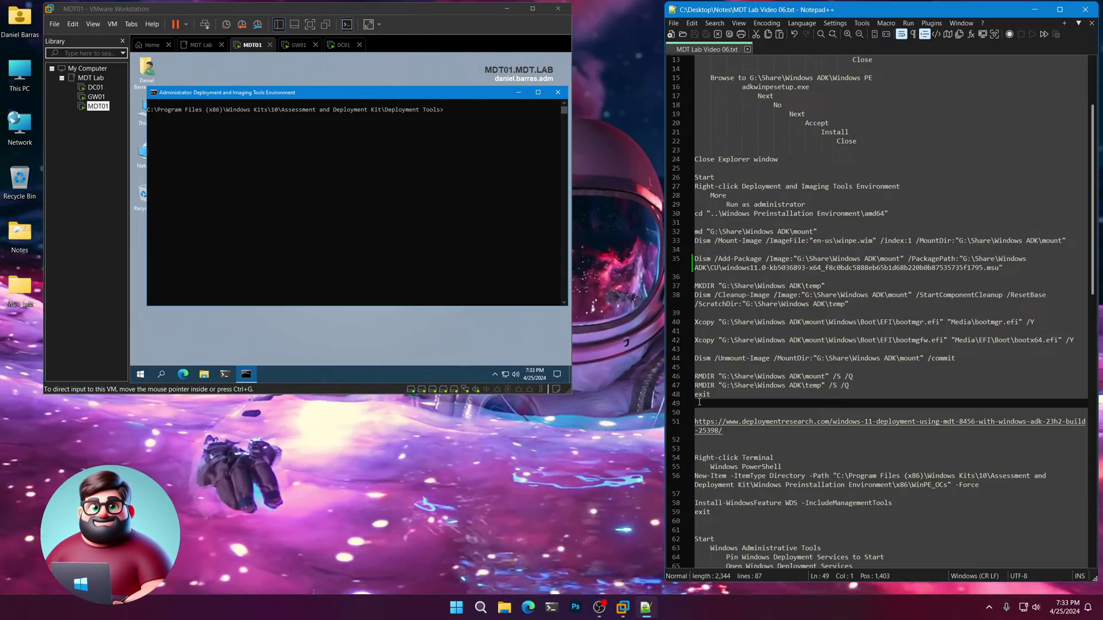
{"action": "left_click_drag", "start_coordinate": [699, 402], "coordinate": [687, 269]}
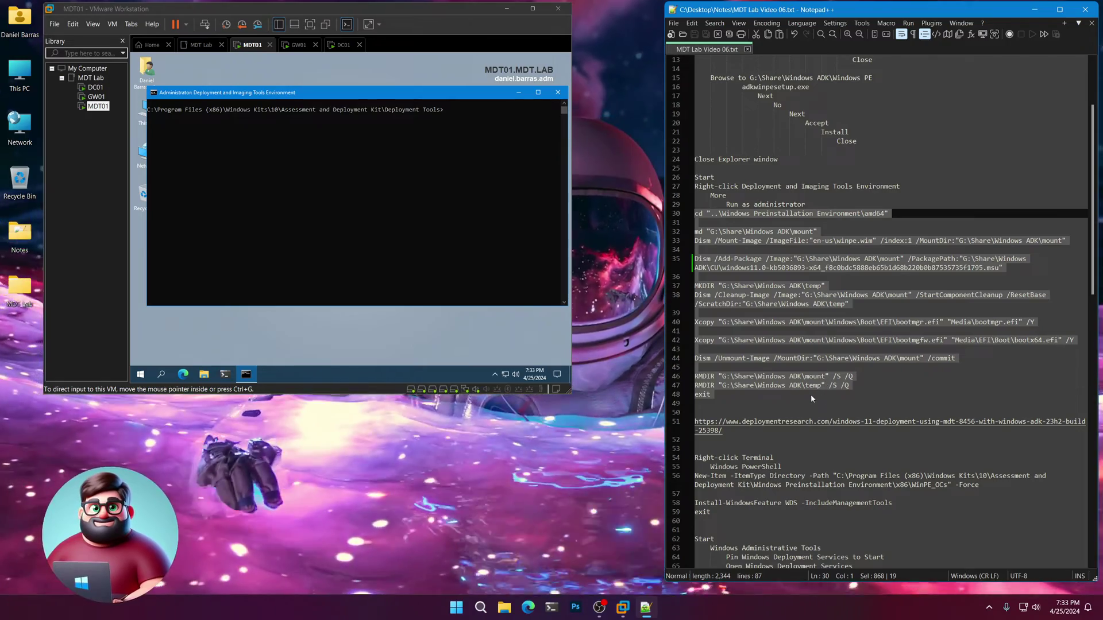
{"action": "right_click", "coordinate": [754, 378]}
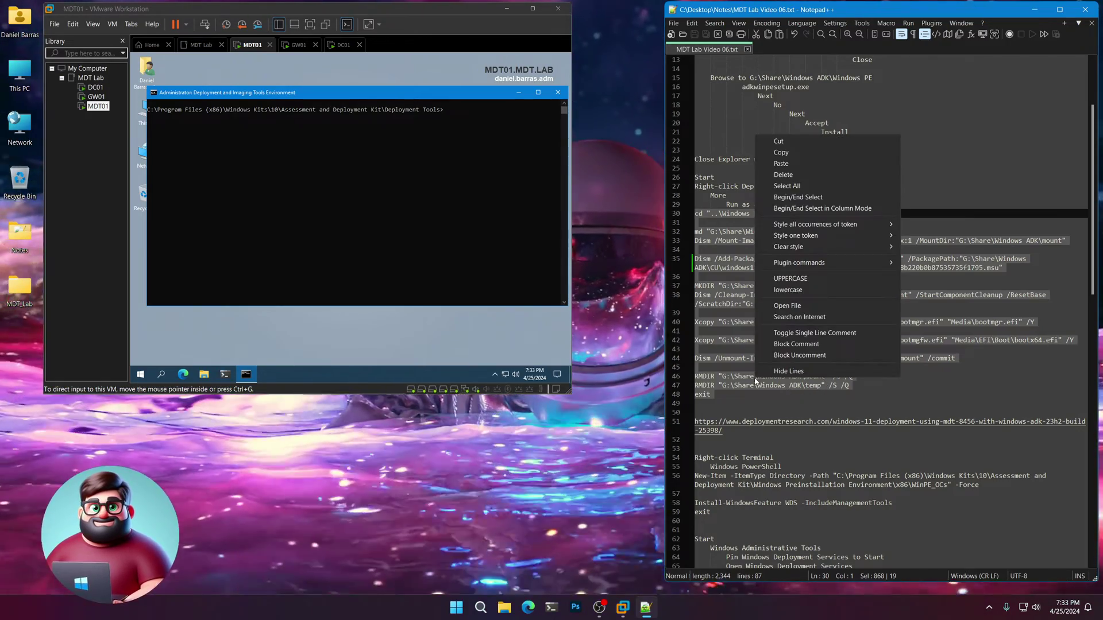
{"action": "left_click", "coordinate": [780, 152]}
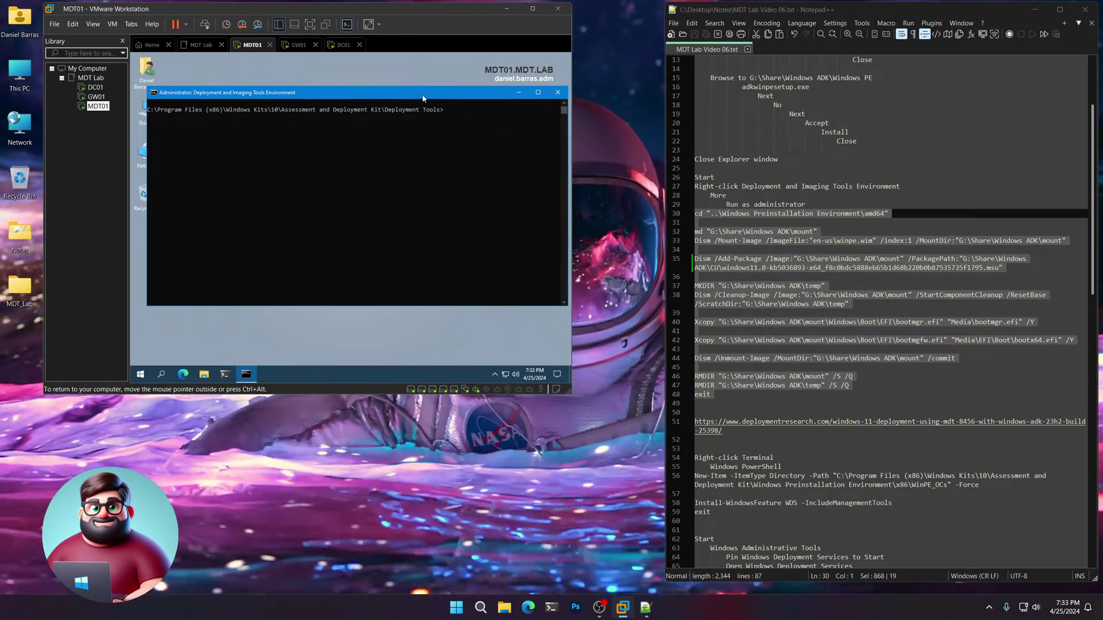
Paste the WinPE commands into the admin prompt, mounting winpe.wim and adding KB5036893.
{"action": "right_click", "coordinate": [432, 263]}
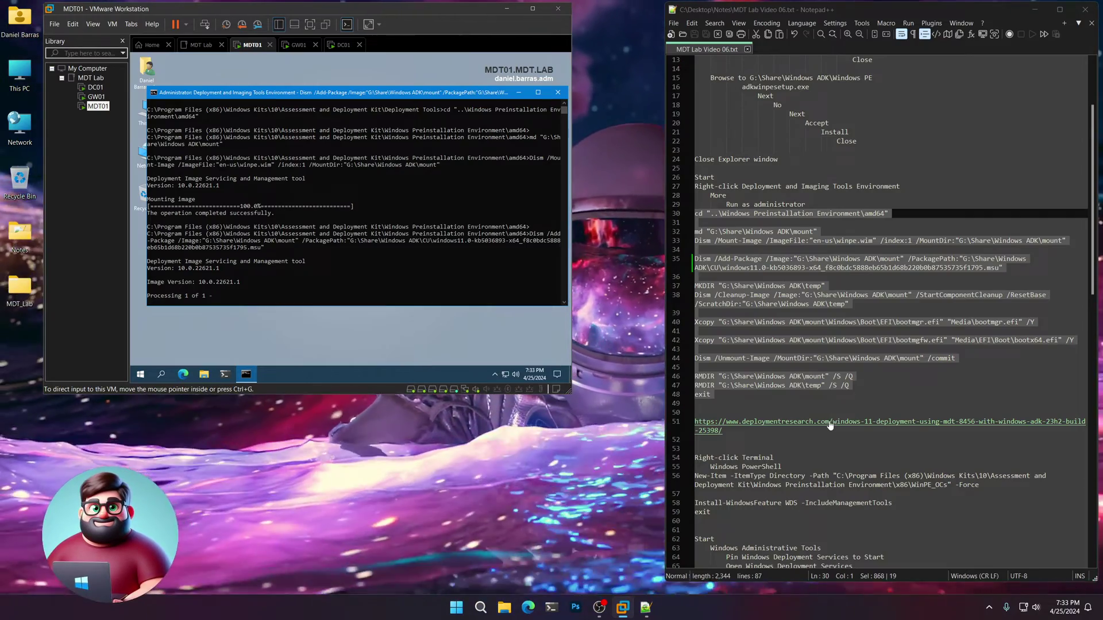
{"action": "scroll", "coordinate": [829, 425], "scroll_direction": "down", "scroll_amount": 6}
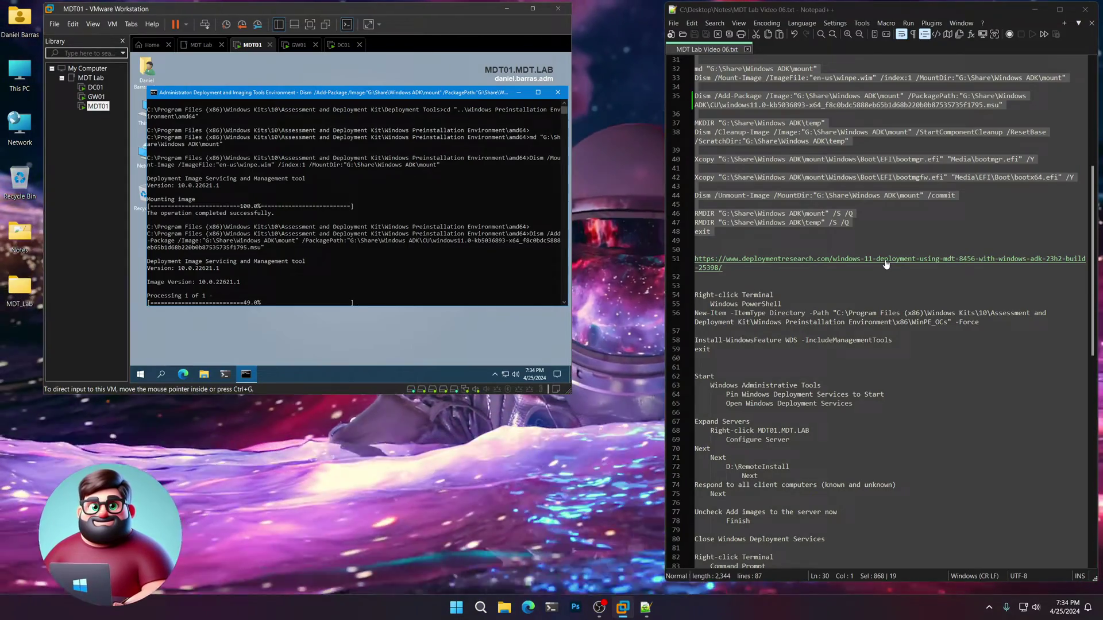
Open the MDT 8456 / ADK 23H2 article and scroll to the empty x86\WinPE_OCs fix.
{"action": "double_click", "coordinate": [886, 265]}
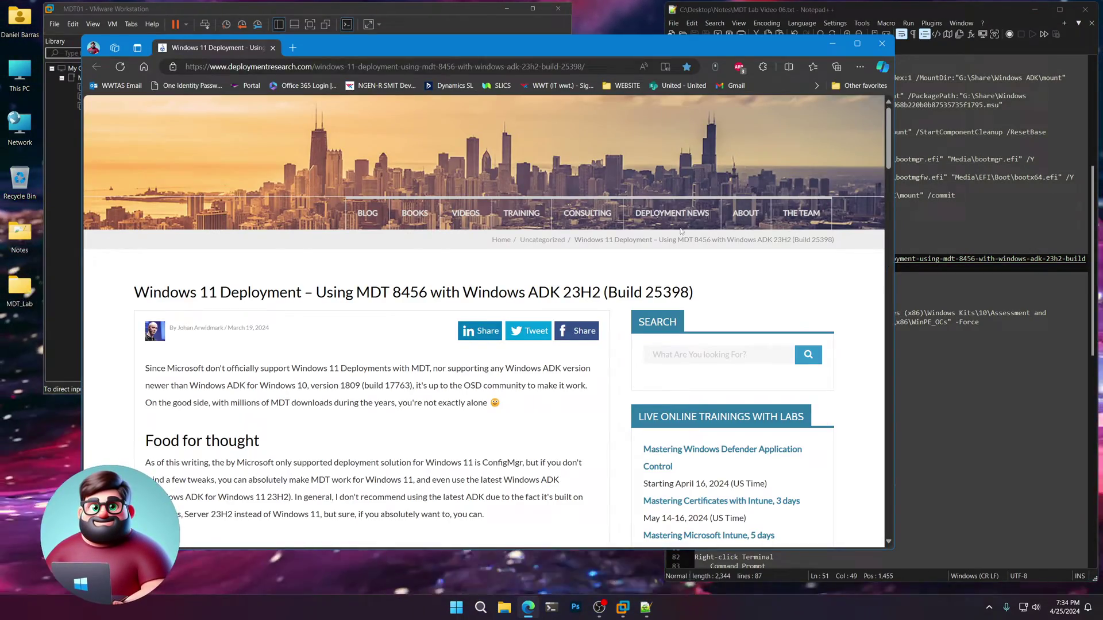
{"action": "scroll", "coordinate": [380, 319], "scroll_direction": "down", "scroll_amount": 10}
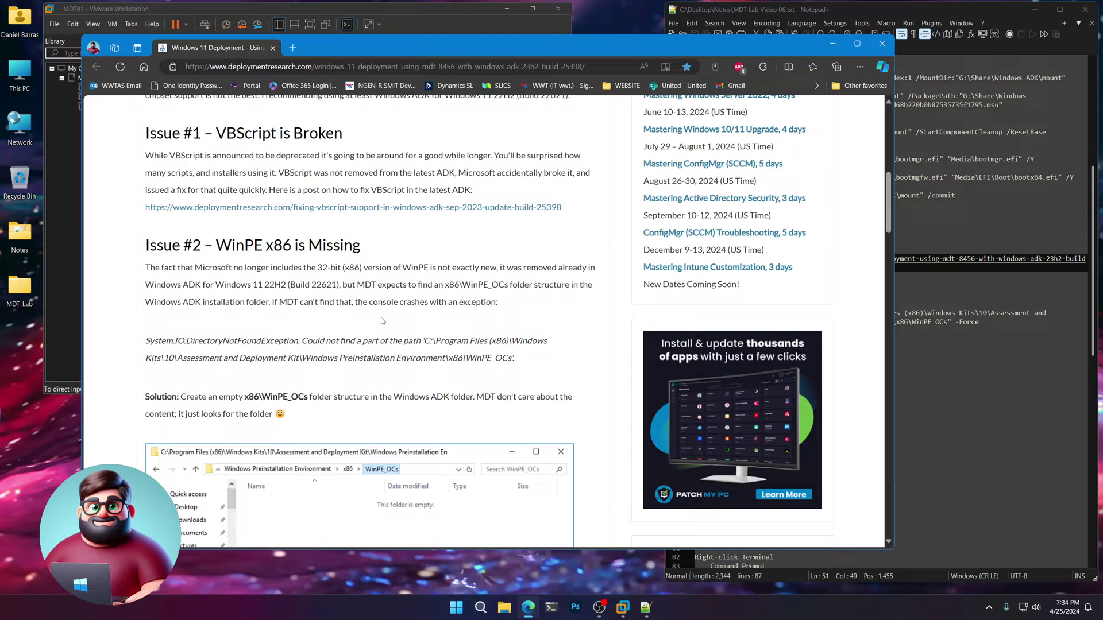
{"action": "scroll", "coordinate": [381, 320], "scroll_direction": "down", "scroll_amount": 2}
{"action": "scroll", "coordinate": [395, 313], "scroll_direction": "down", "scroll_amount": 2}
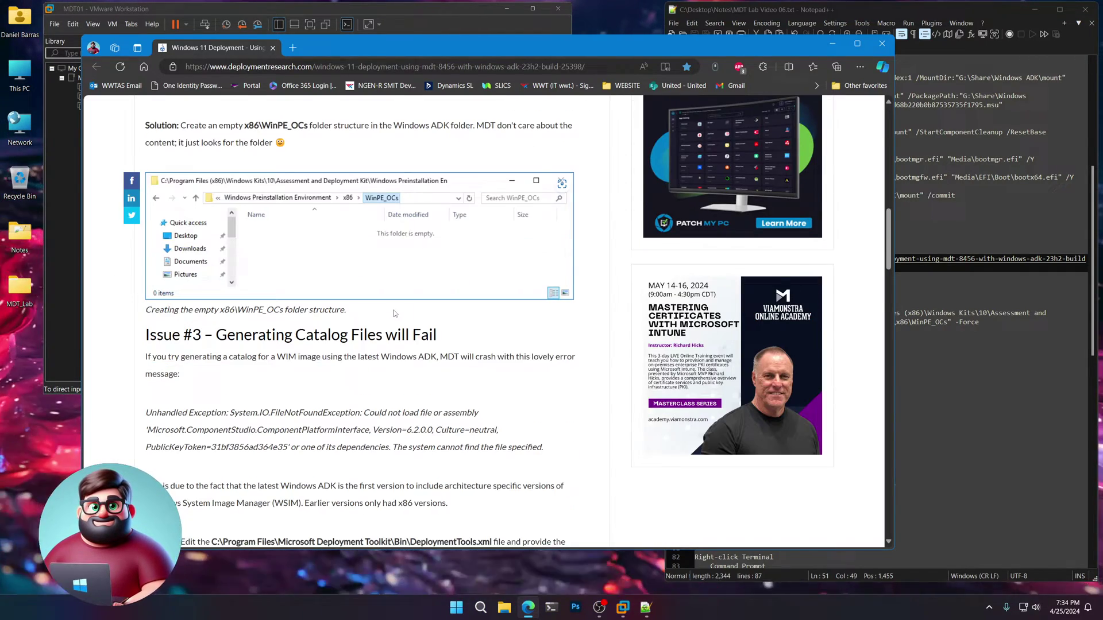
{"action": "scroll", "coordinate": [395, 313], "scroll_direction": "up", "scroll_amount": 2}
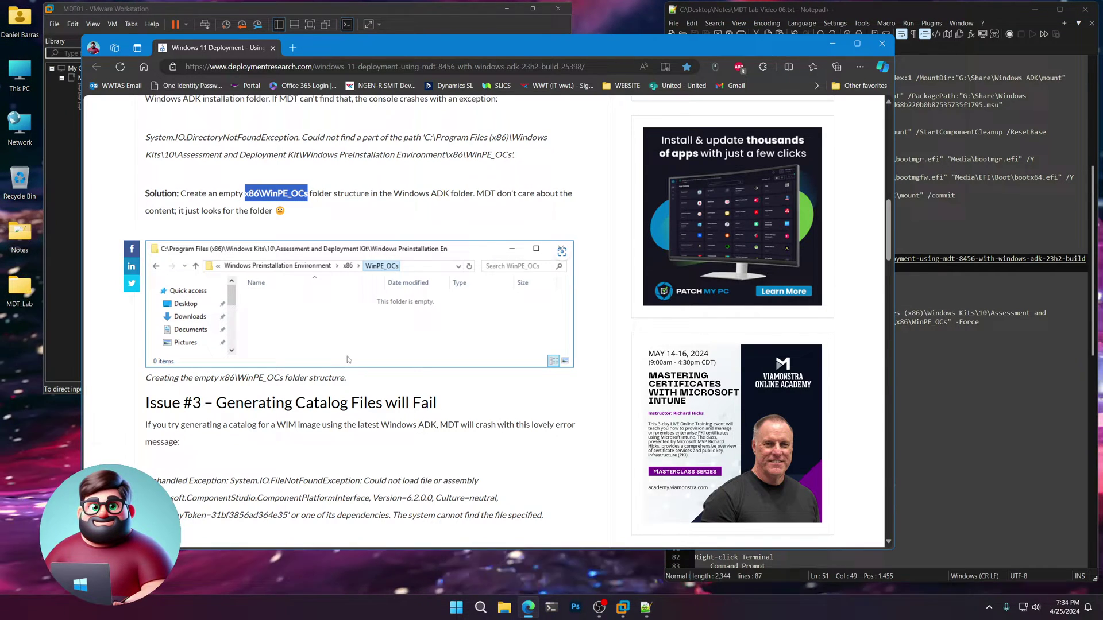
{"action": "scroll", "coordinate": [347, 357], "scroll_direction": "down", "scroll_amount": 2}
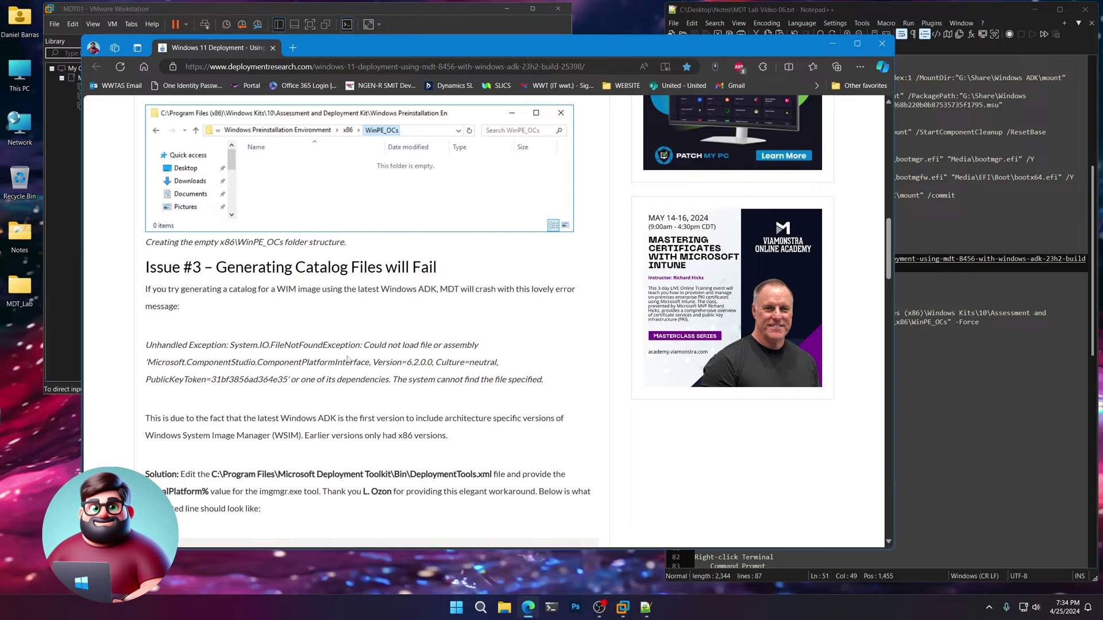
{"action": "scroll", "coordinate": [348, 360], "scroll_direction": "down", "scroll_amount": 2}
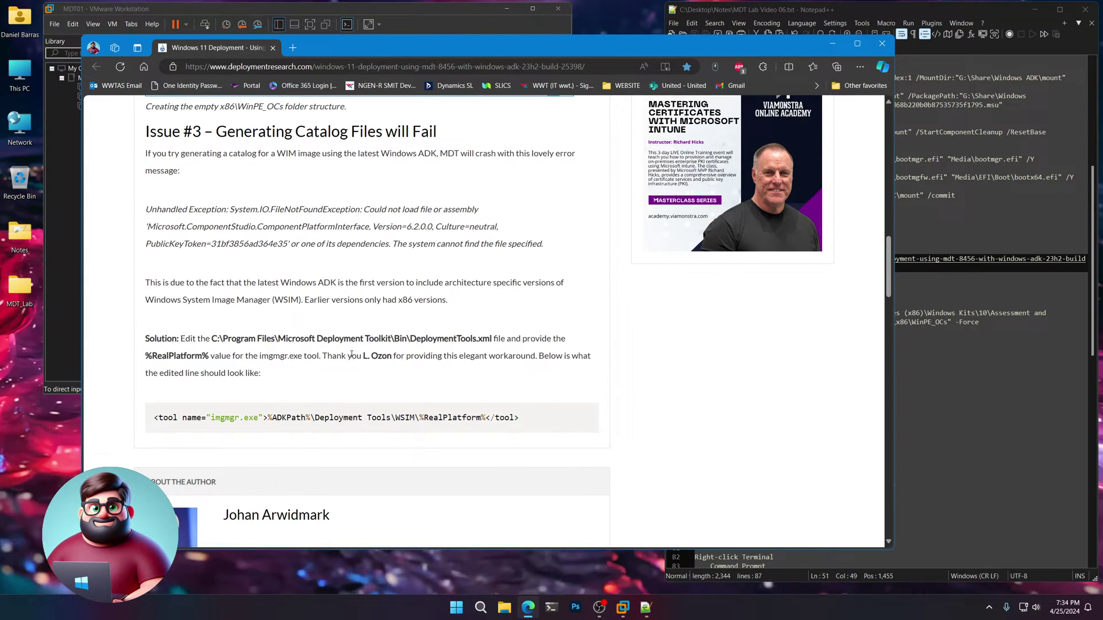
{"action": "scroll", "coordinate": [351, 354], "scroll_direction": "up", "scroll_amount": 3}
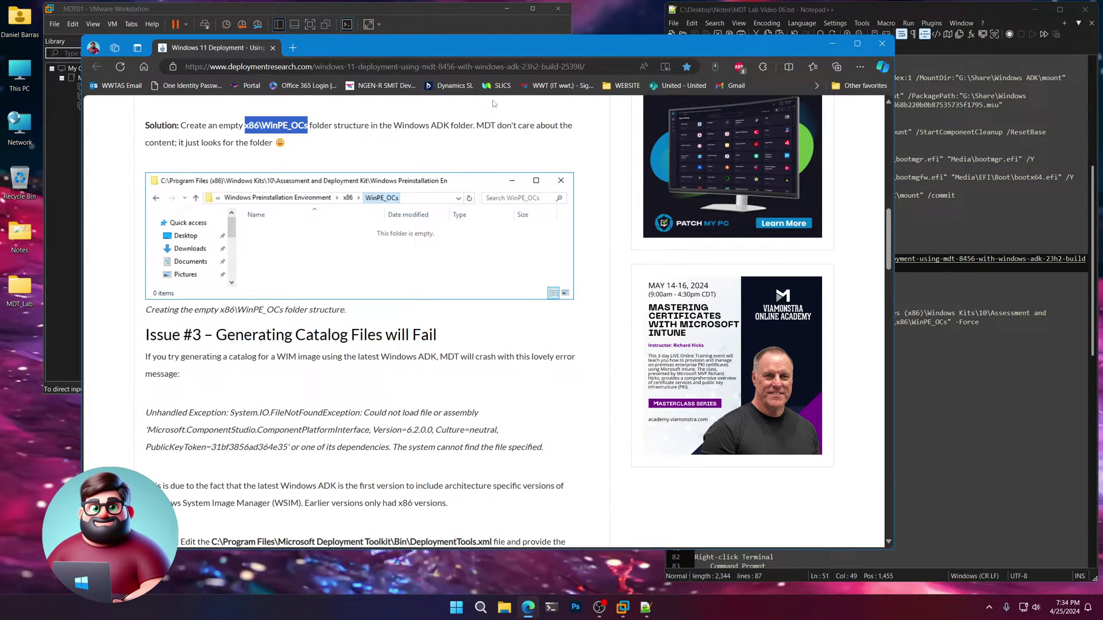
Close Edge, let the EFI copies and commit finish, and select the RMDIR lines in the notes.
{"action": "left_click", "coordinate": [883, 44]}
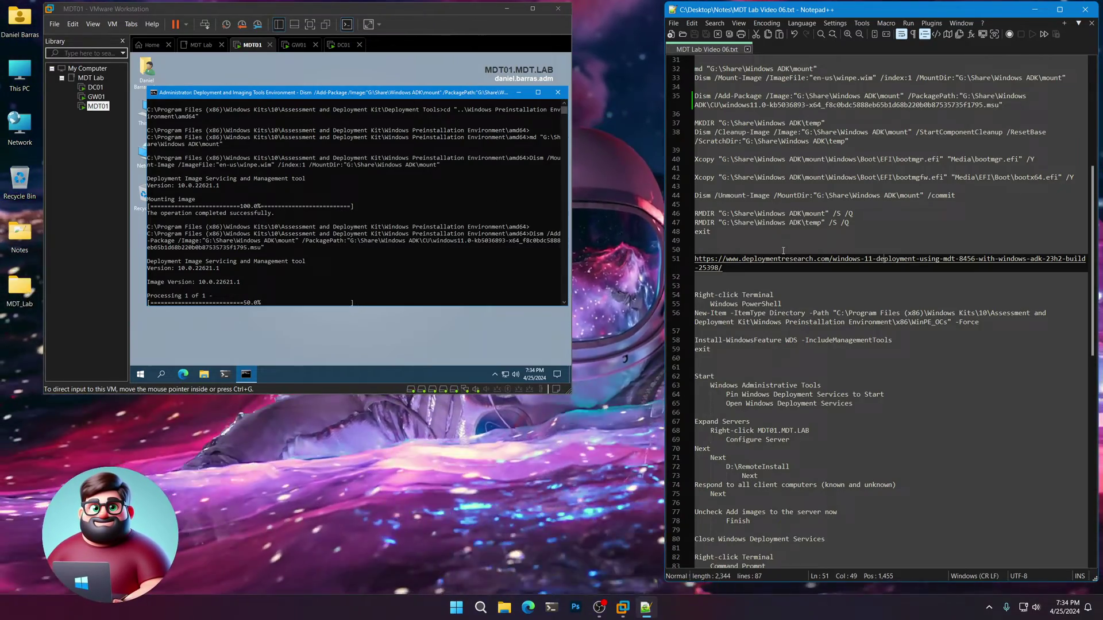
{"action": "scroll", "coordinate": [778, 243], "scroll_direction": "down", "scroll_amount": 3}
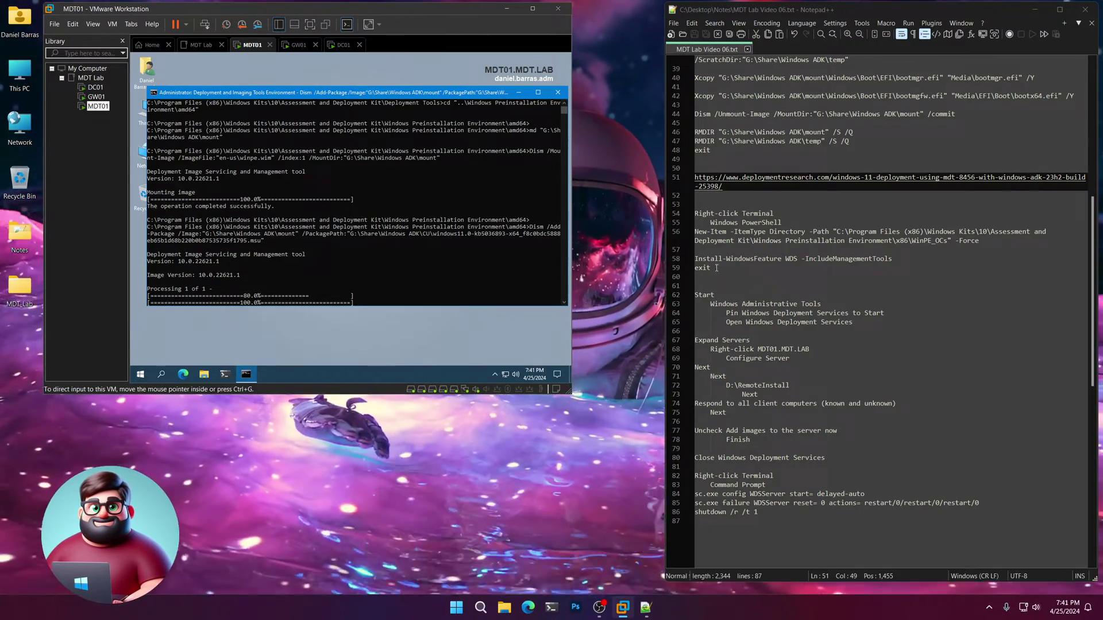
{"action": "scroll", "coordinate": [795, 160], "scroll_direction": "up", "scroll_amount": 1}
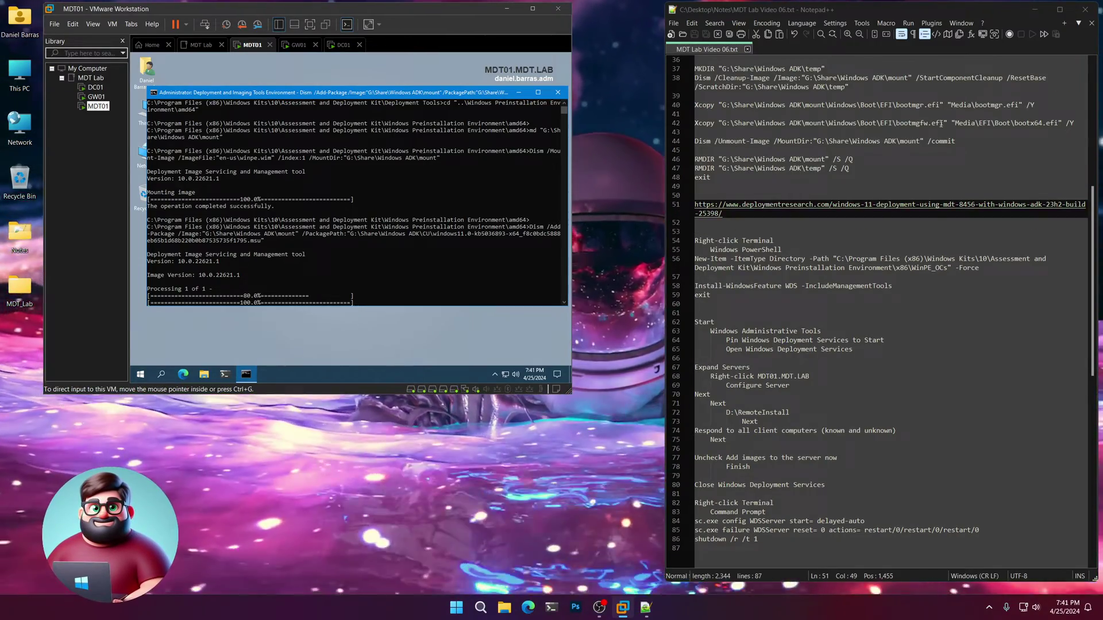
{"action": "double_click", "coordinate": [937, 123]}
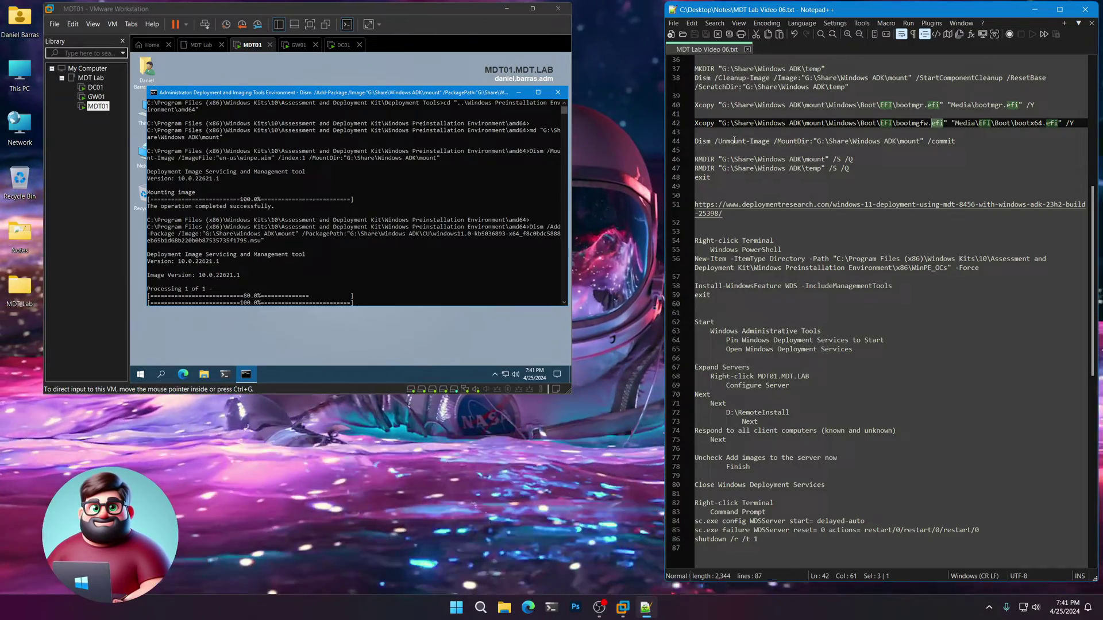
{"action": "left_click_drag", "start_coordinate": [965, 141], "coordinate": [692, 142]}
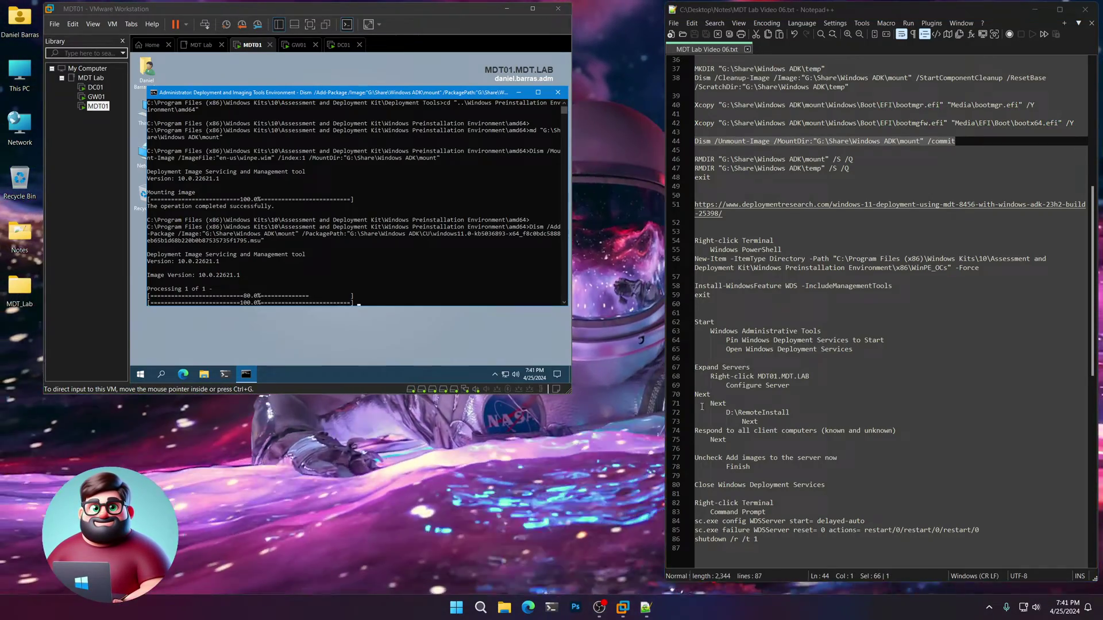
{"action": "left_click_drag", "start_coordinate": [849, 168], "coordinate": [694, 160]}
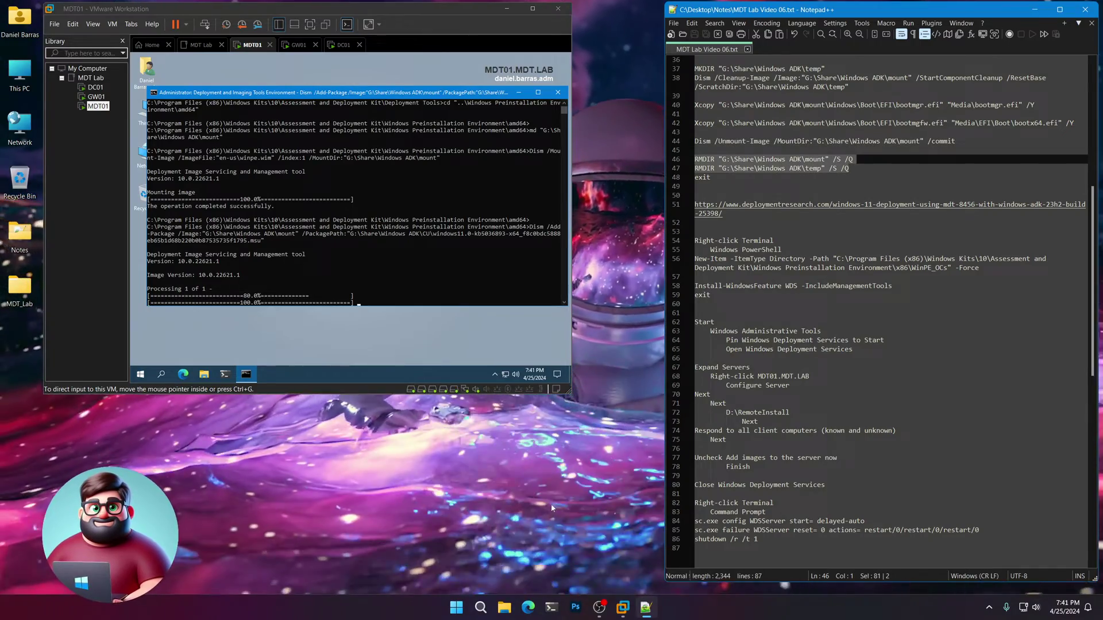
{"action": "left_click", "coordinate": [533, 468]}
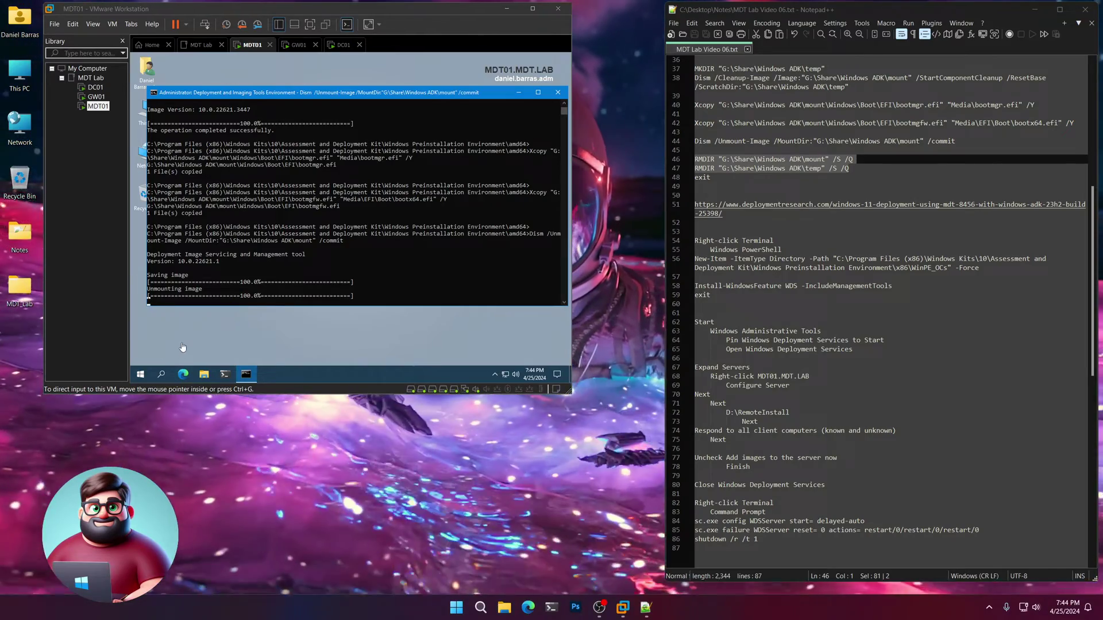
Paste the New-Item WinPE_OCs and Install-WindowsFeature WDS commands into MDT01's PowerShell.
{"action": "scroll", "coordinate": [842, 235], "scroll_direction": "down", "scroll_amount": 3}
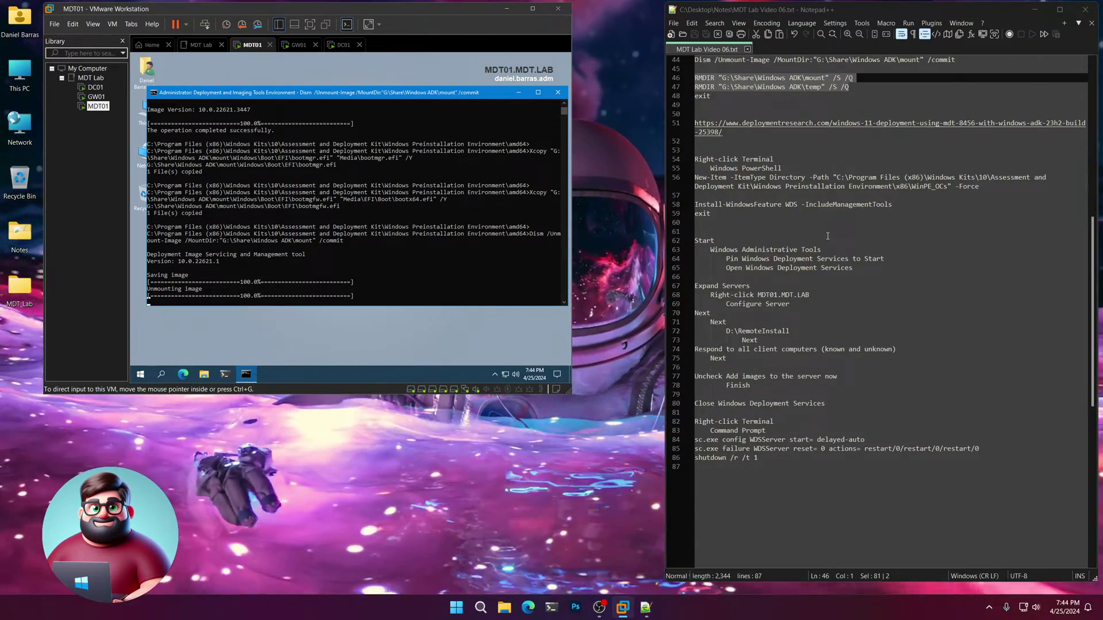
{"action": "left_click", "coordinate": [710, 217]}
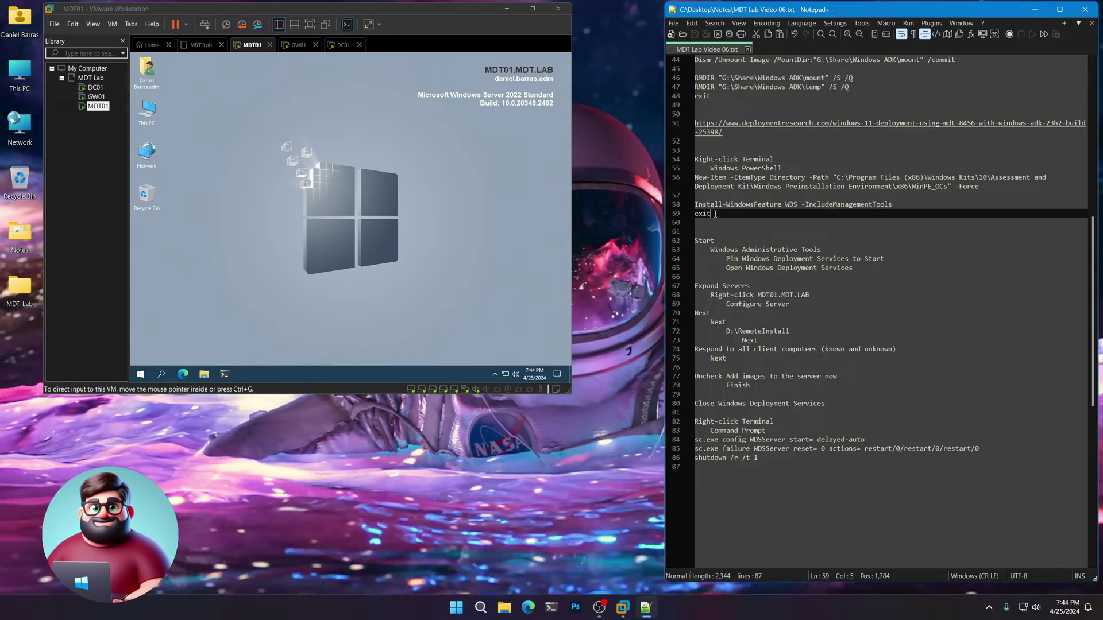
{"action": "left_click_drag", "start_coordinate": [710, 218], "coordinate": [693, 178]}
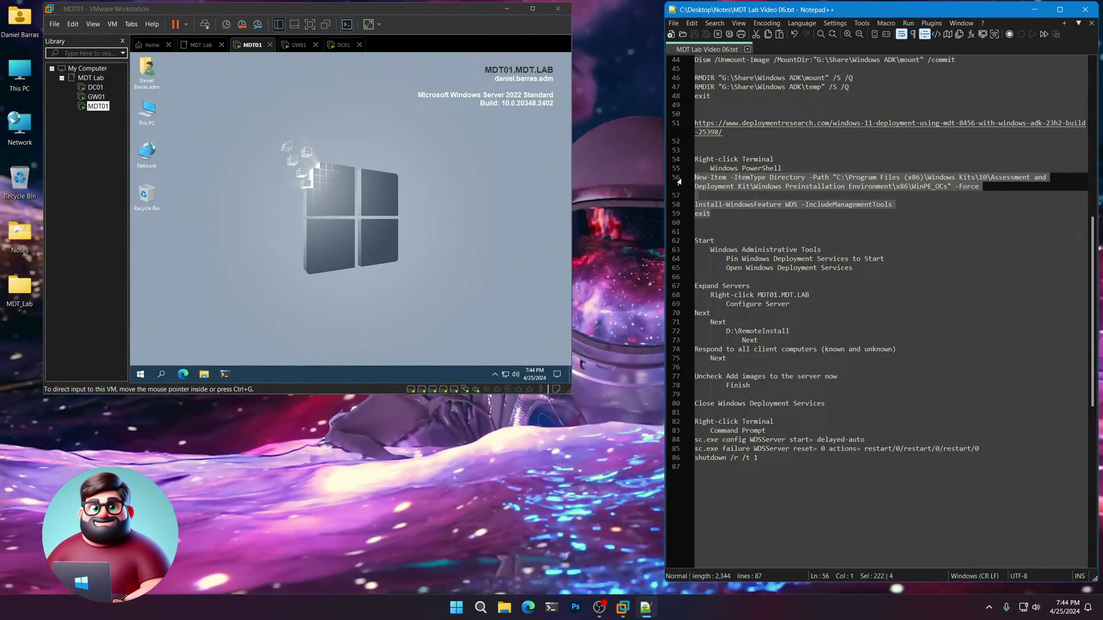
{"action": "right_click", "coordinate": [728, 182]}
{"action": "left_click", "coordinate": [754, 199]}
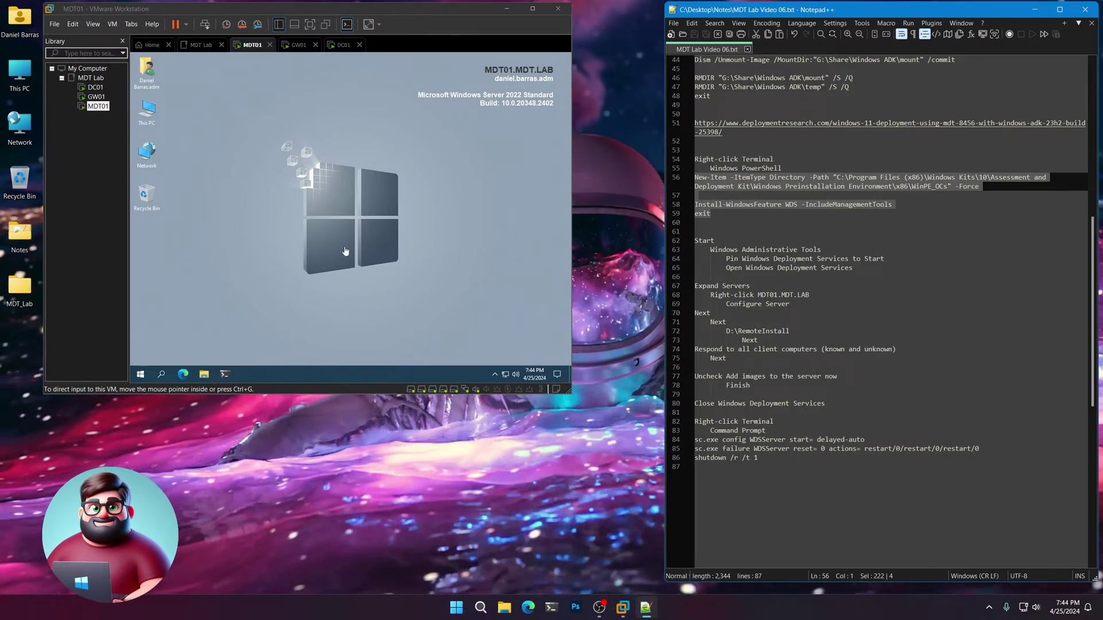
{"action": "left_click", "coordinate": [349, 250]}
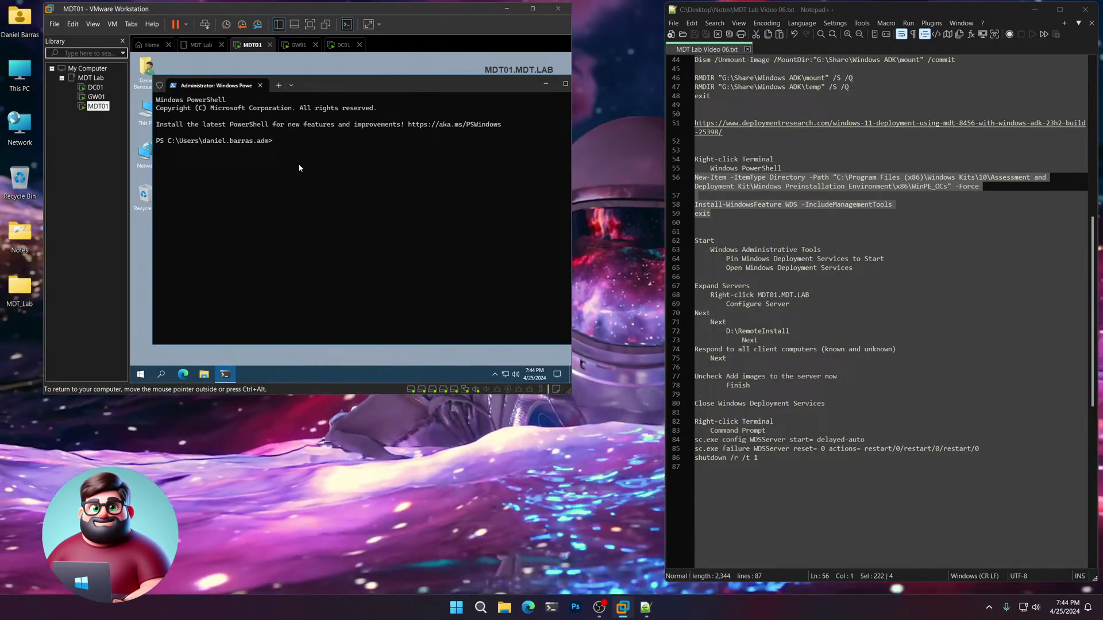
{"action": "right_click", "coordinate": [298, 167]}
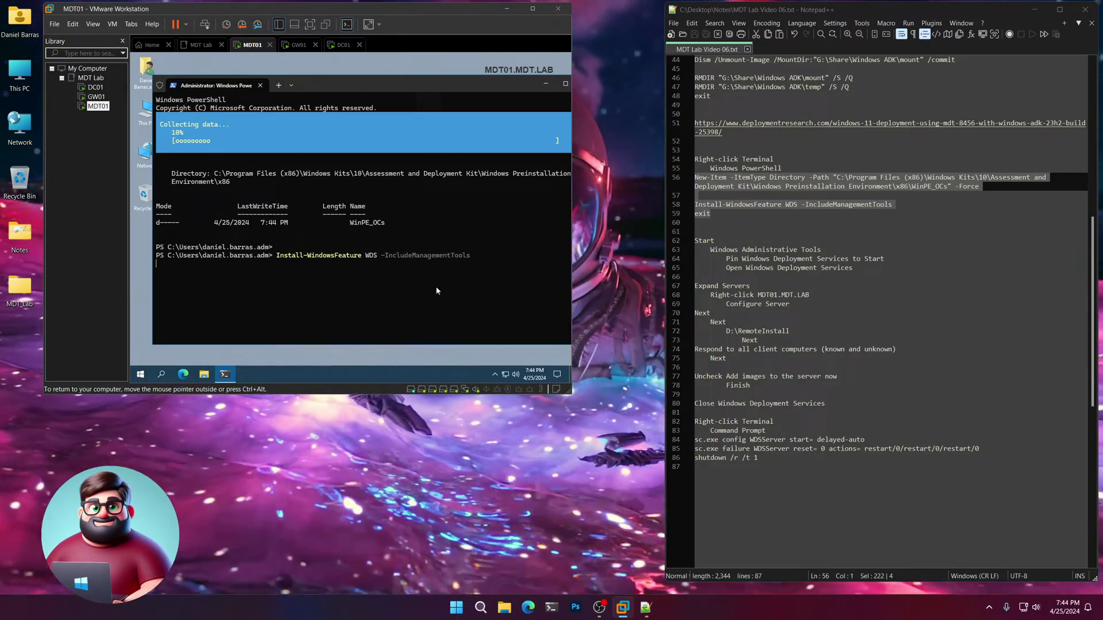
Once WDS is installed, run exit to close PowerShell on MDT01.
{"action": "left_click", "coordinate": [900, 205]}
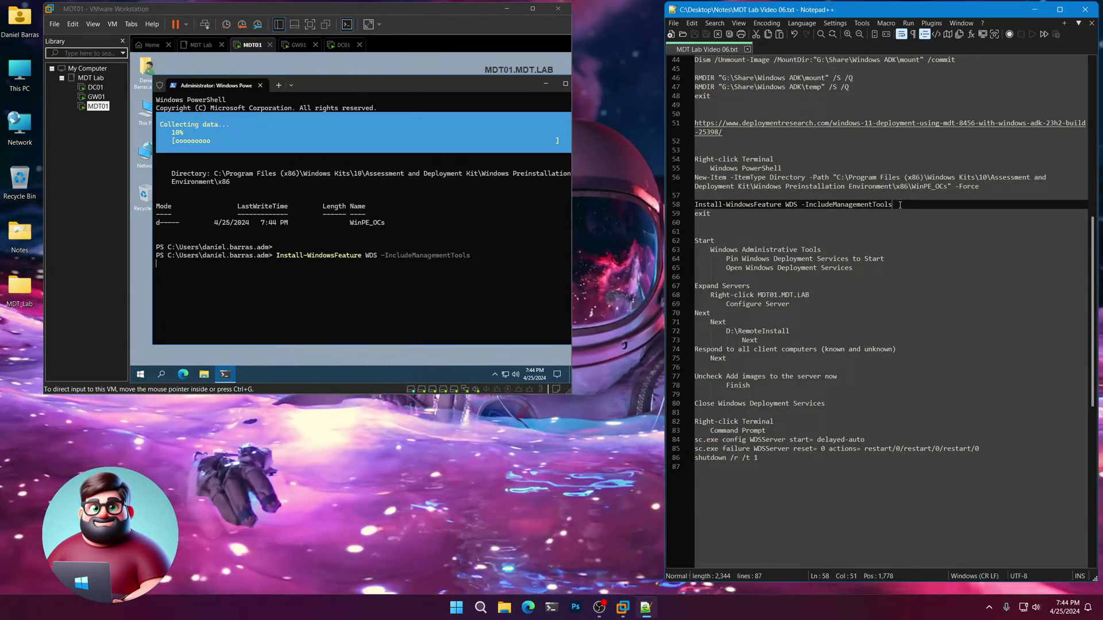
{"action": "key", "text": "shift+Home"}
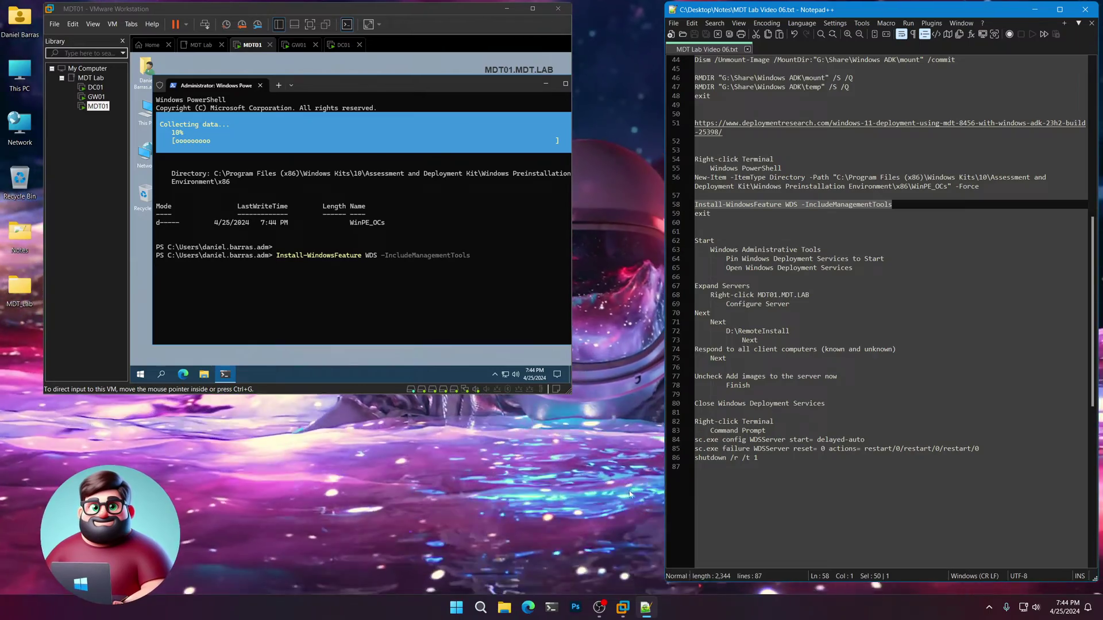
{"action": "left_click", "coordinate": [521, 537]}
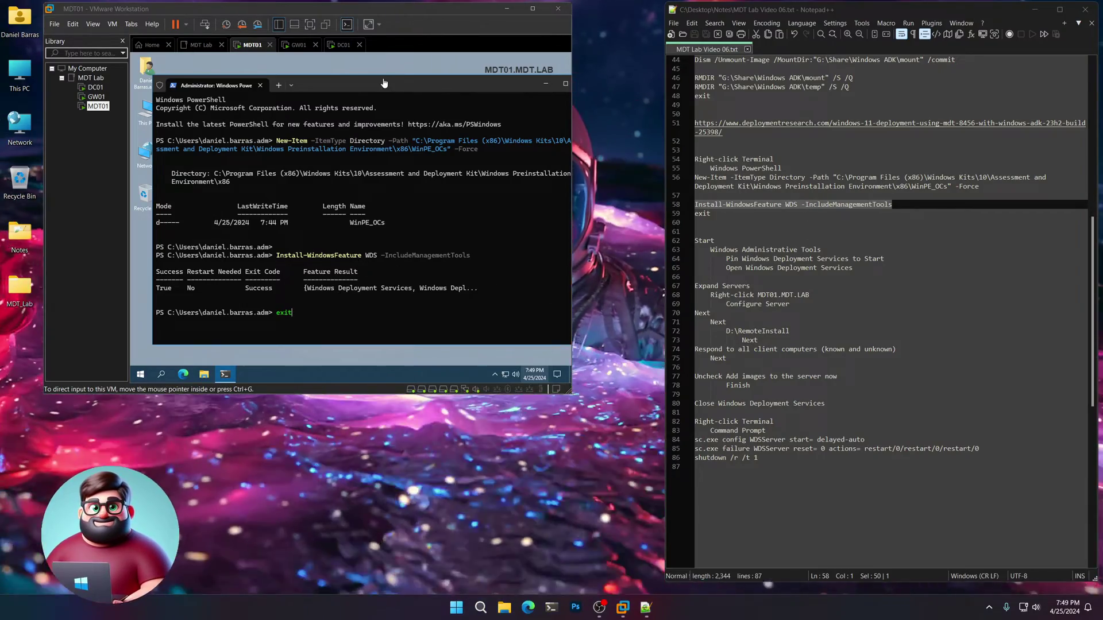
{"action": "left_click", "coordinate": [383, 83]}
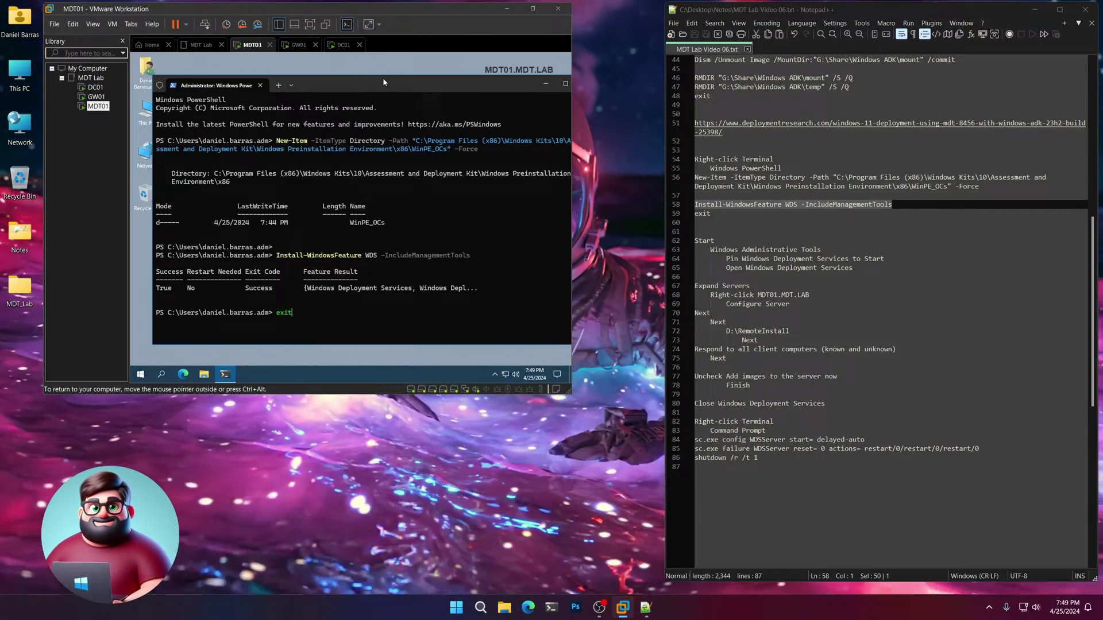
{"action": "key", "text": "Return"}
{"action": "scroll", "coordinate": [845, 231], "scroll_direction": "down", "scroll_amount": 3}
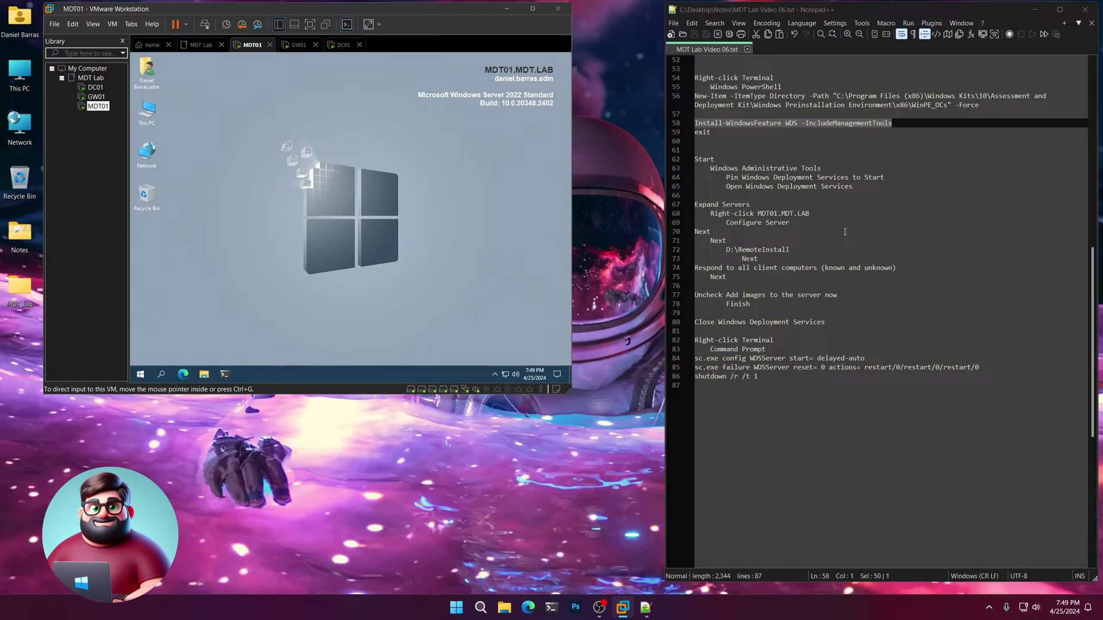
Pin Windows Deployment Services from Windows Administrative Tools to the Start menu.
{"action": "left_click_drag", "start_coordinate": [853, 187], "coordinate": [694, 160]}
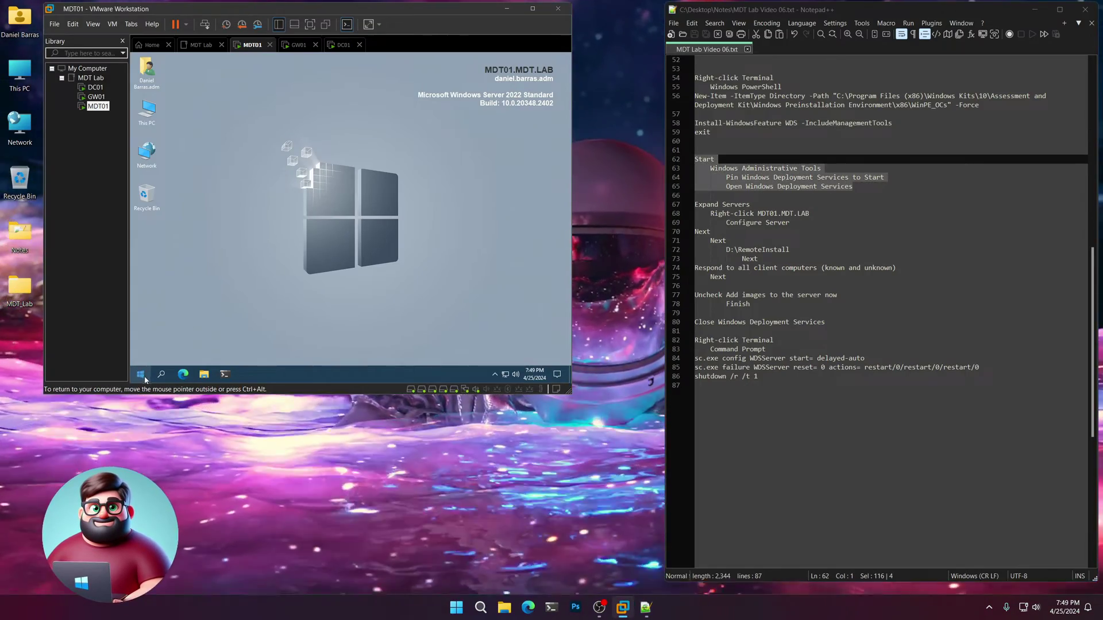
{"action": "left_click", "coordinate": [140, 374]}
{"action": "scroll", "coordinate": [199, 262], "scroll_direction": "down", "scroll_amount": 5}
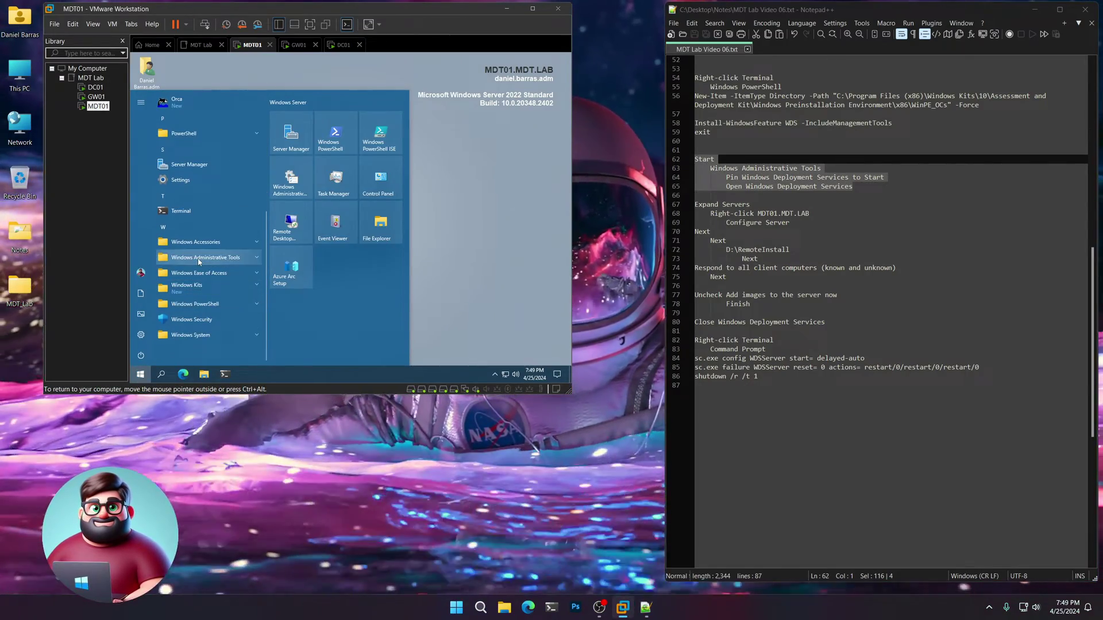
{"action": "left_click", "coordinate": [199, 257]}
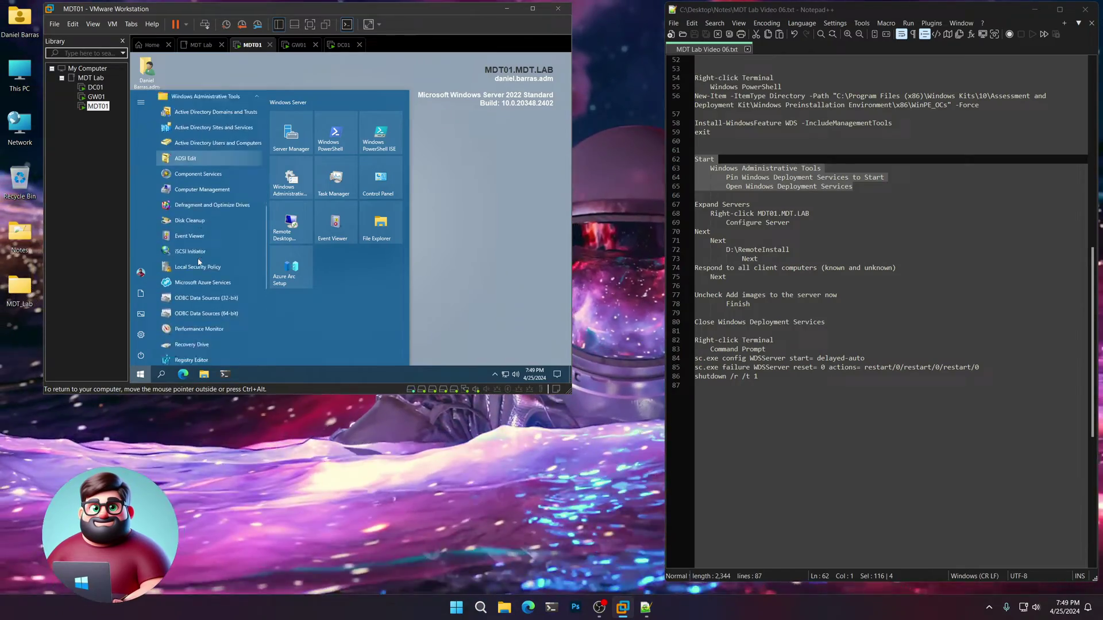
{"action": "scroll", "coordinate": [200, 261], "scroll_direction": "down", "scroll_amount": 3}
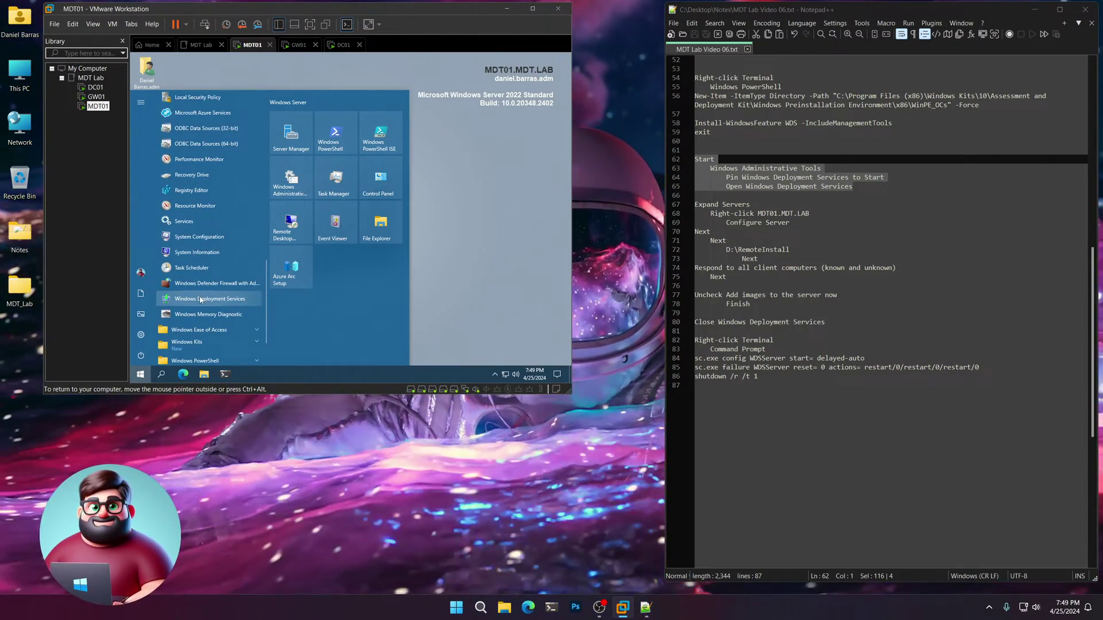
{"action": "right_click", "coordinate": [200, 299]}
{"action": "left_click", "coordinate": [225, 301]}
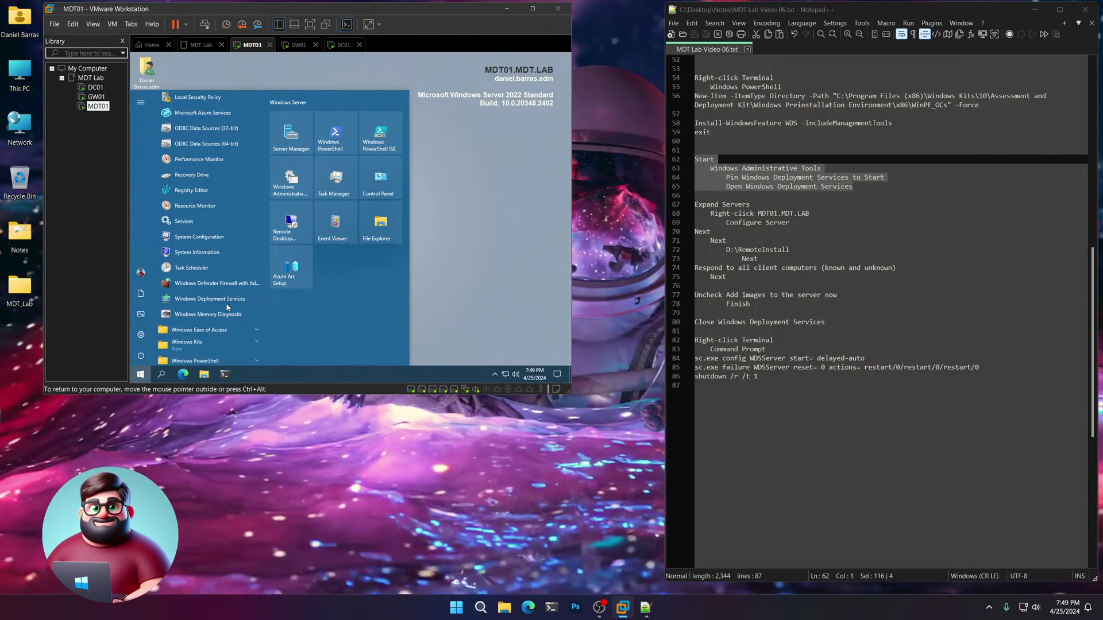
Launch Windows Deployment Services, expand Servers and bring up the MDT01.MDT.LAB server's actions.
{"action": "left_click", "coordinate": [299, 331]}
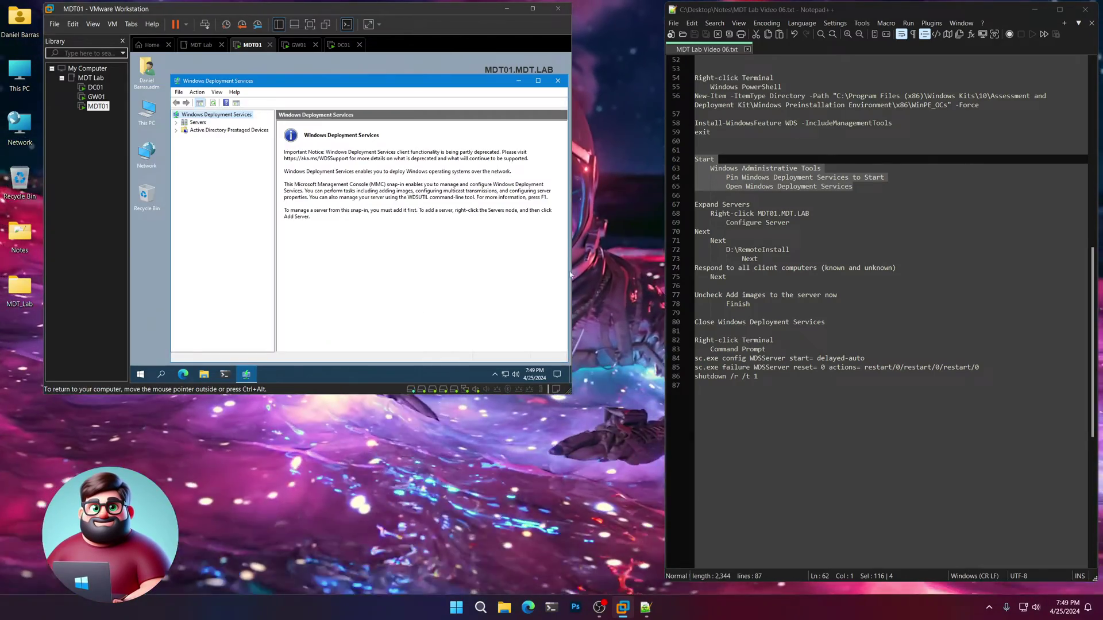
{"action": "left_click_drag", "start_coordinate": [791, 223], "coordinate": [693, 205]}
{"action": "left_click", "coordinate": [195, 137]}
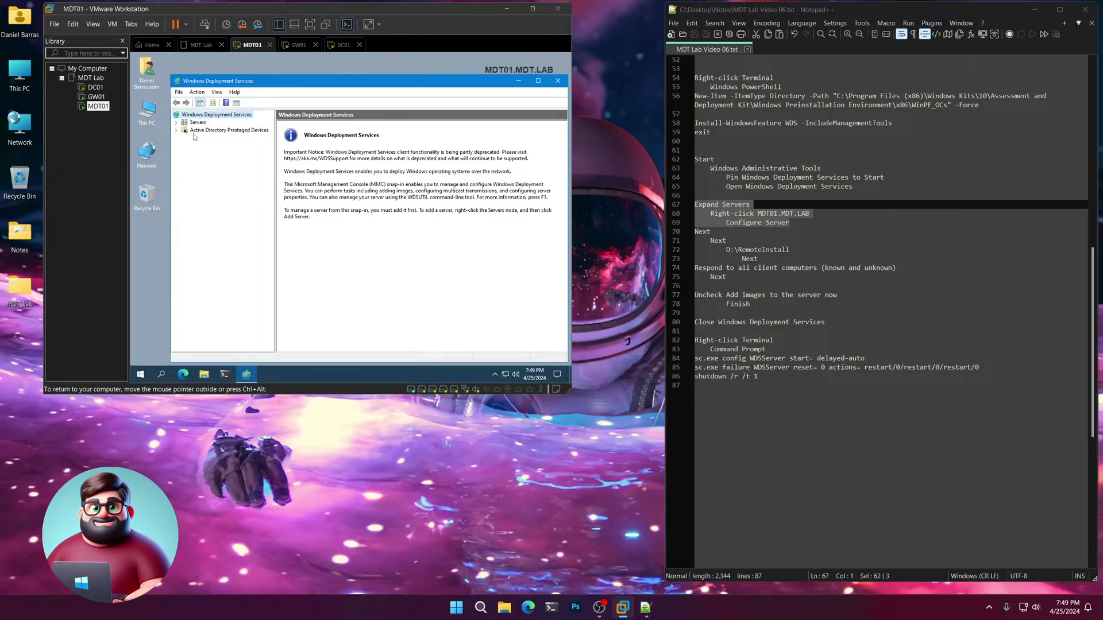
{"action": "left_click", "coordinate": [177, 123]}
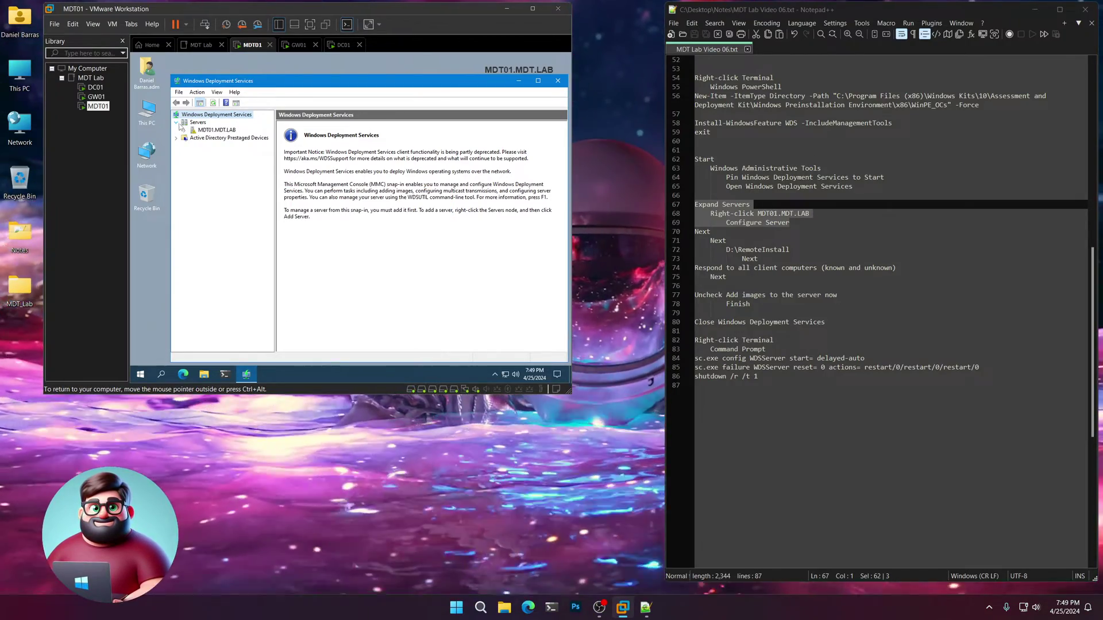
{"action": "right_click", "coordinate": [216, 131]}
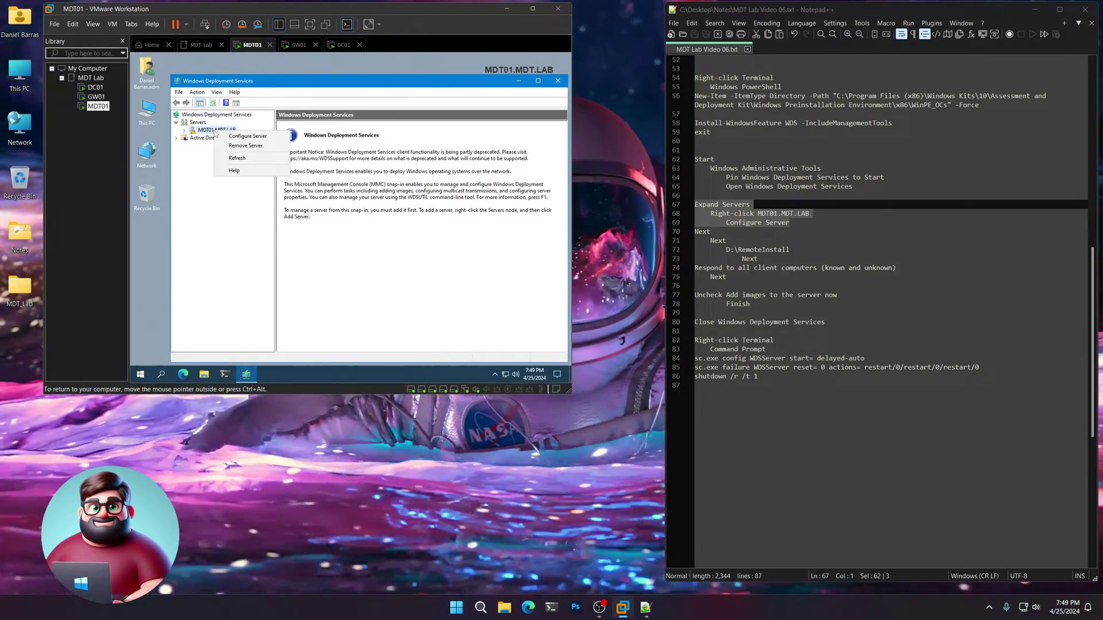
Start configuring MDT01.MDT.LAB, keeping Active Directory integration with D:\RemoteInstall as the folder.
{"action": "left_click", "coordinate": [229, 136]}
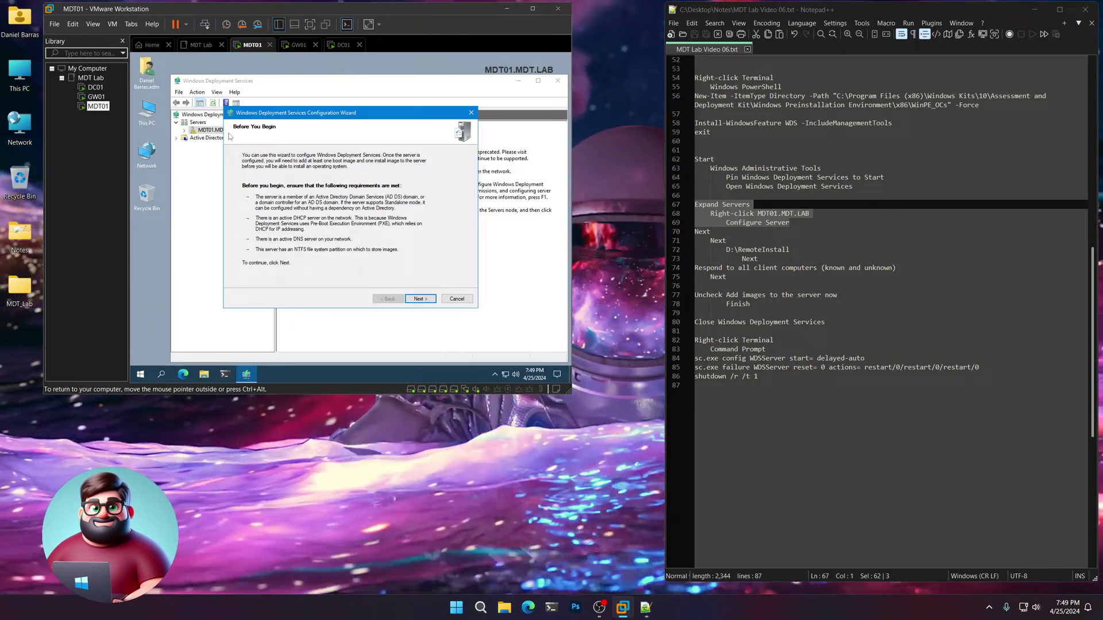
{"action": "left_click_drag", "start_coordinate": [728, 286], "coordinate": [695, 222]}
{"action": "left_click", "coordinate": [419, 299]}
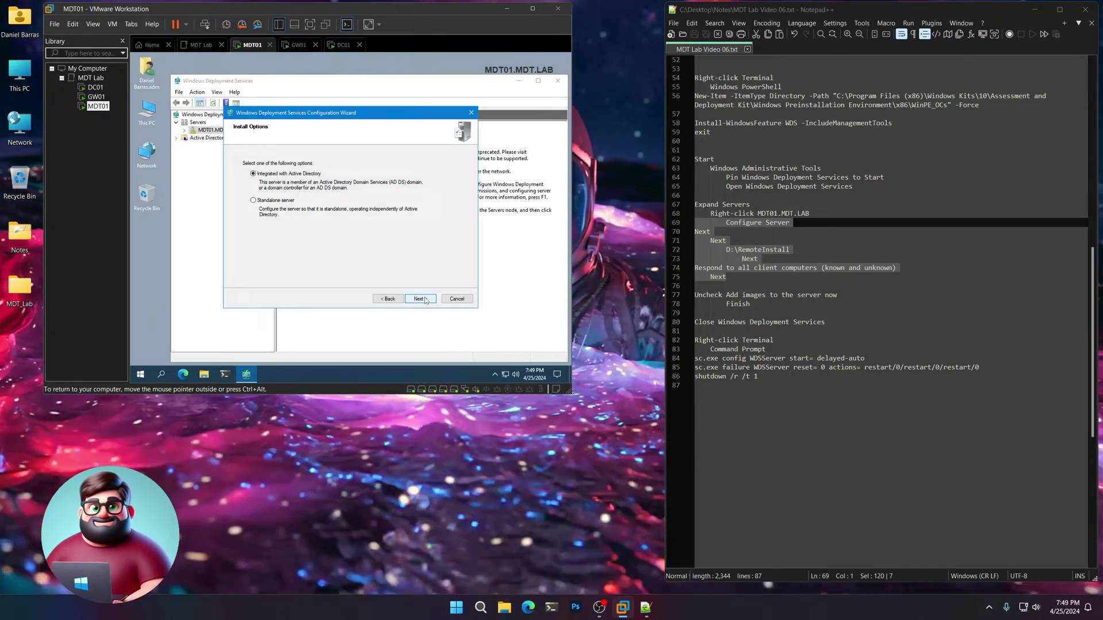
{"action": "left_click", "coordinate": [424, 299]}
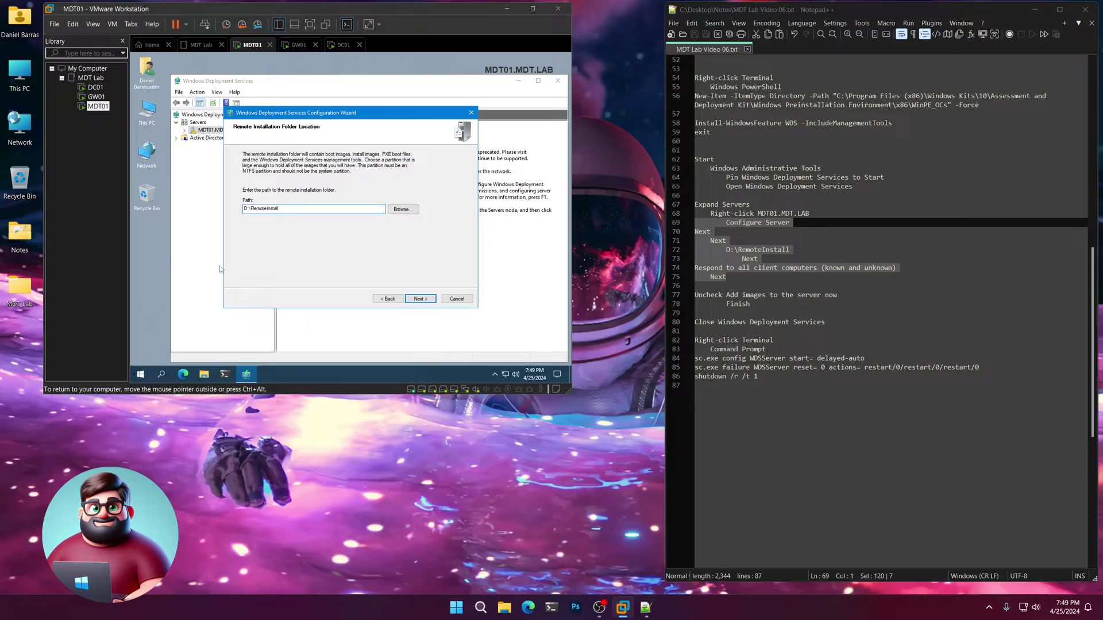
{"action": "left_click", "coordinate": [426, 300]}
Set PXE to respond to all known and unknown clients and finish without adding images.
{"action": "left_click", "coordinate": [282, 221]}
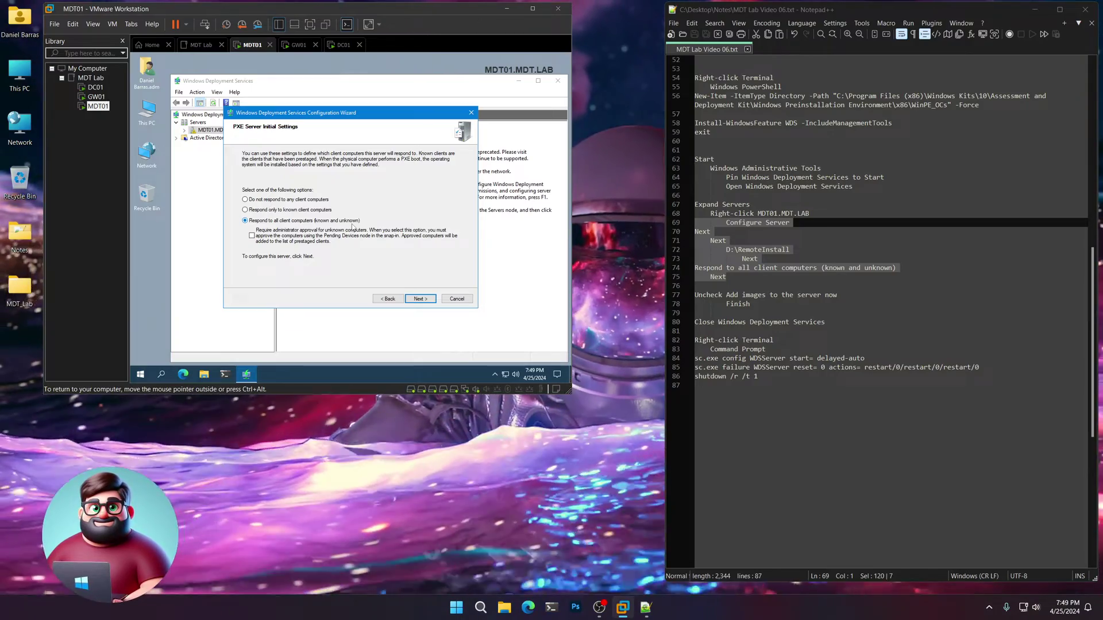
{"action": "left_click", "coordinate": [427, 299]}
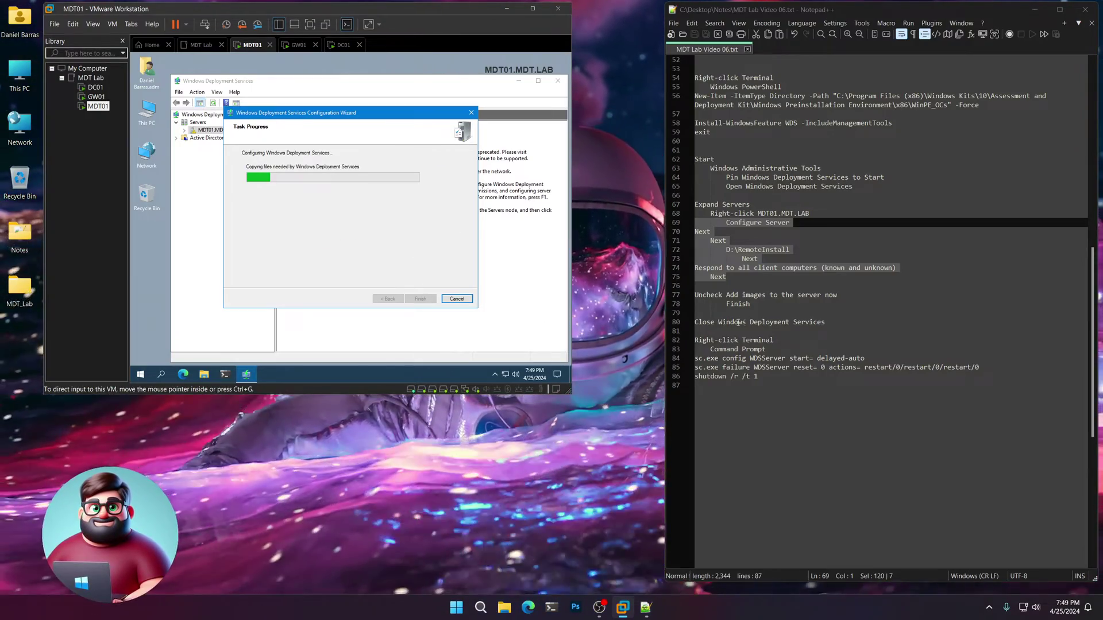
{"action": "left_click_drag", "start_coordinate": [758, 306], "coordinate": [697, 297]}
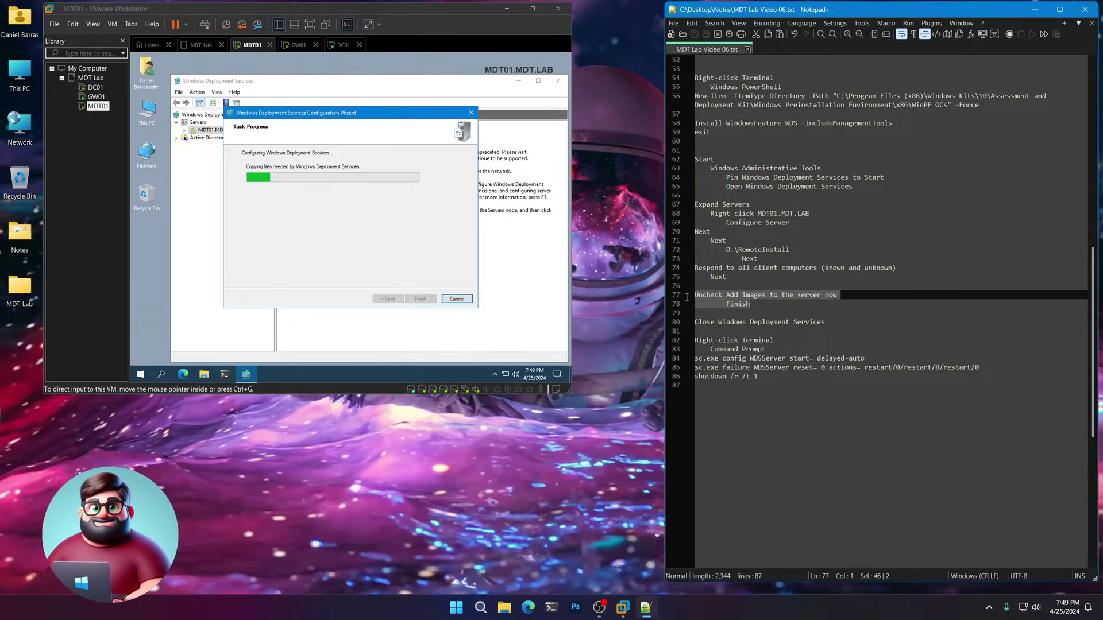
{"action": "left_click", "coordinate": [311, 119]}
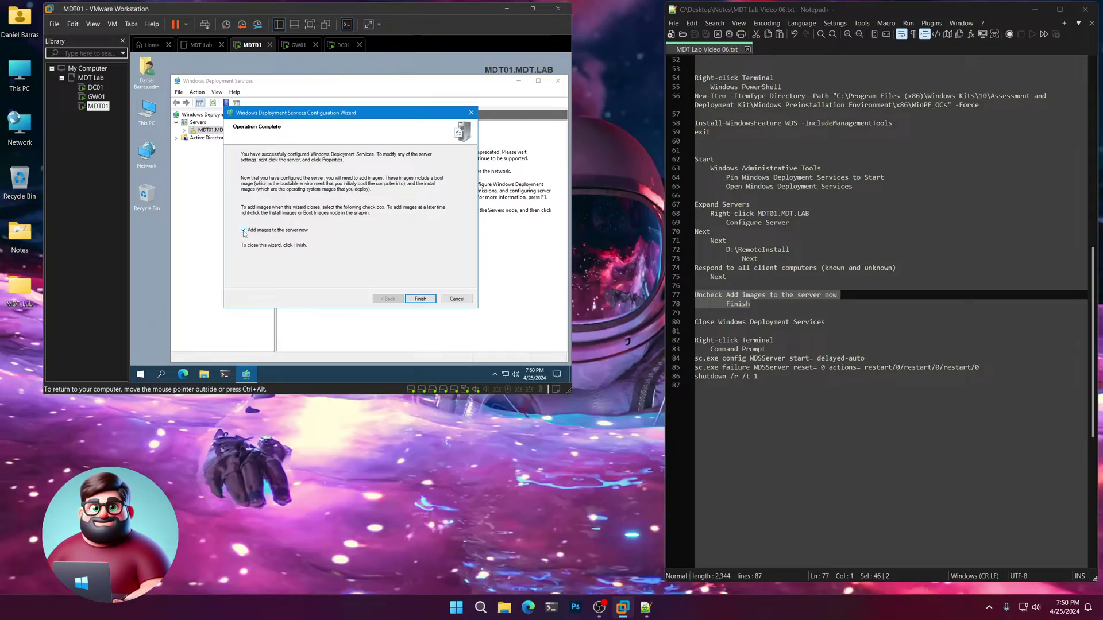
{"action": "left_click", "coordinate": [421, 299]}
Close the Windows Deployment Services console and launch a Command Prompt from the Terminal taskbar shortcut.
{"action": "left_click", "coordinate": [559, 81]}
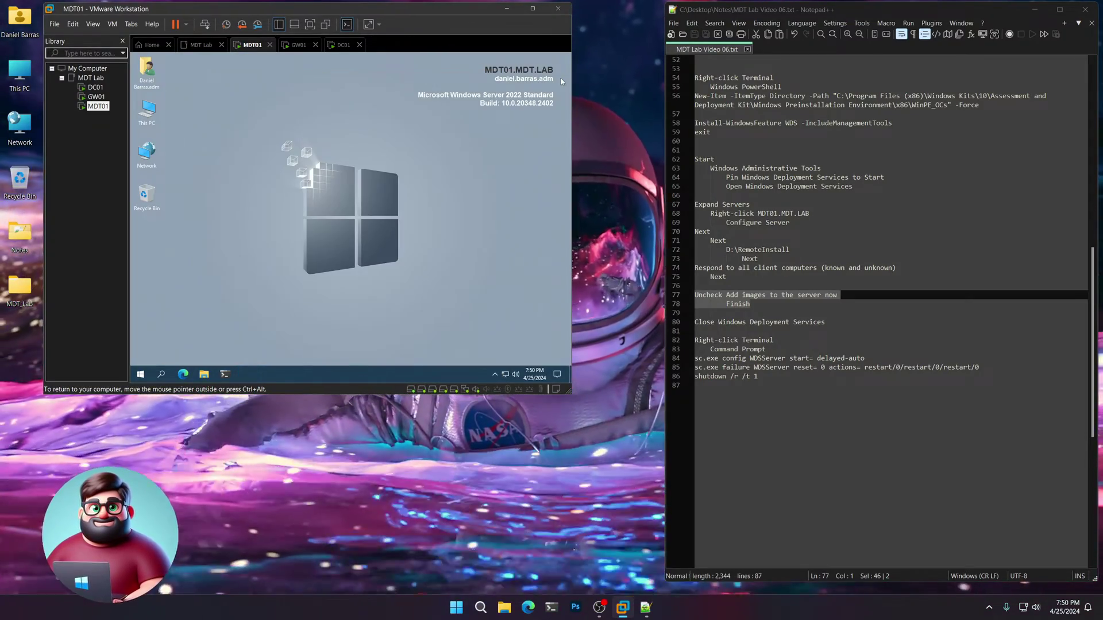
{"action": "scroll", "coordinate": [784, 291], "scroll_direction": "down", "scroll_amount": 4}
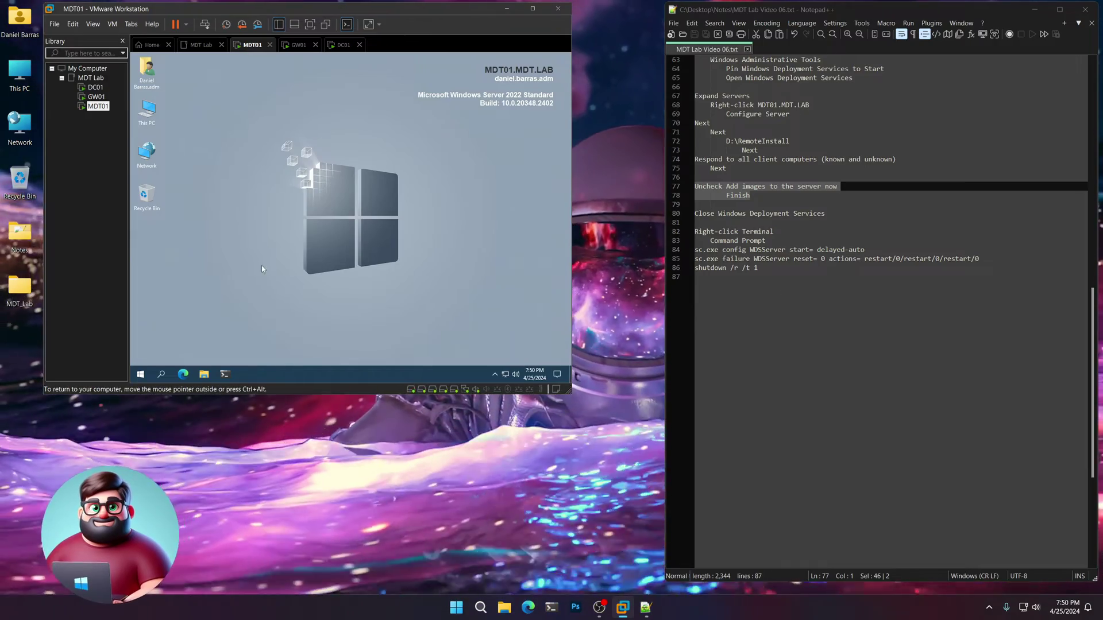
{"action": "right_click", "coordinate": [227, 376]}
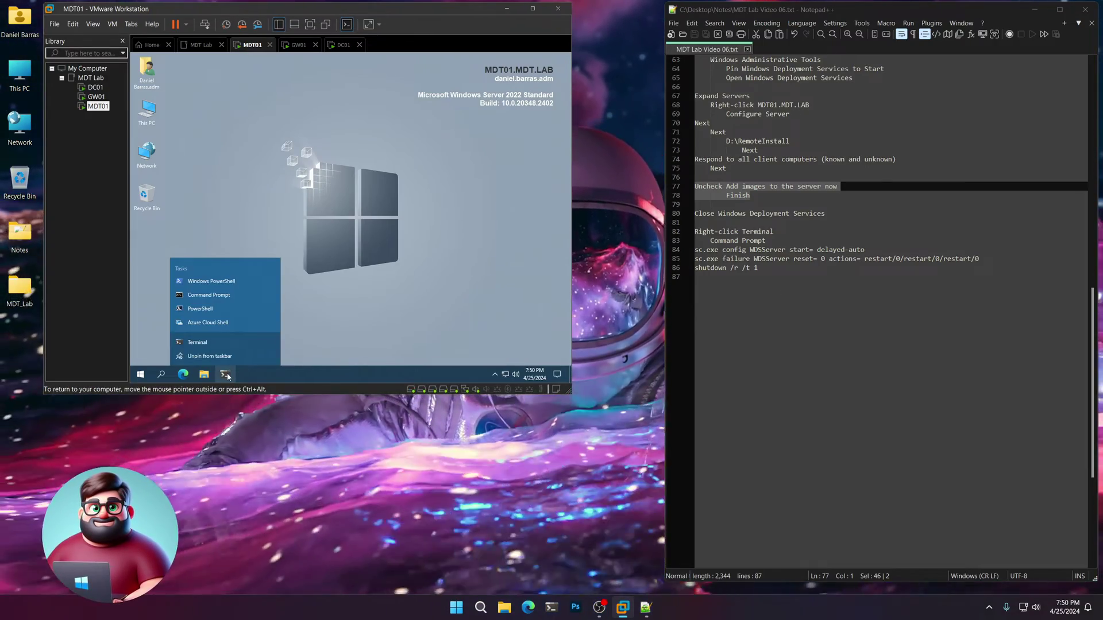
{"action": "left_click", "coordinate": [224, 299]}
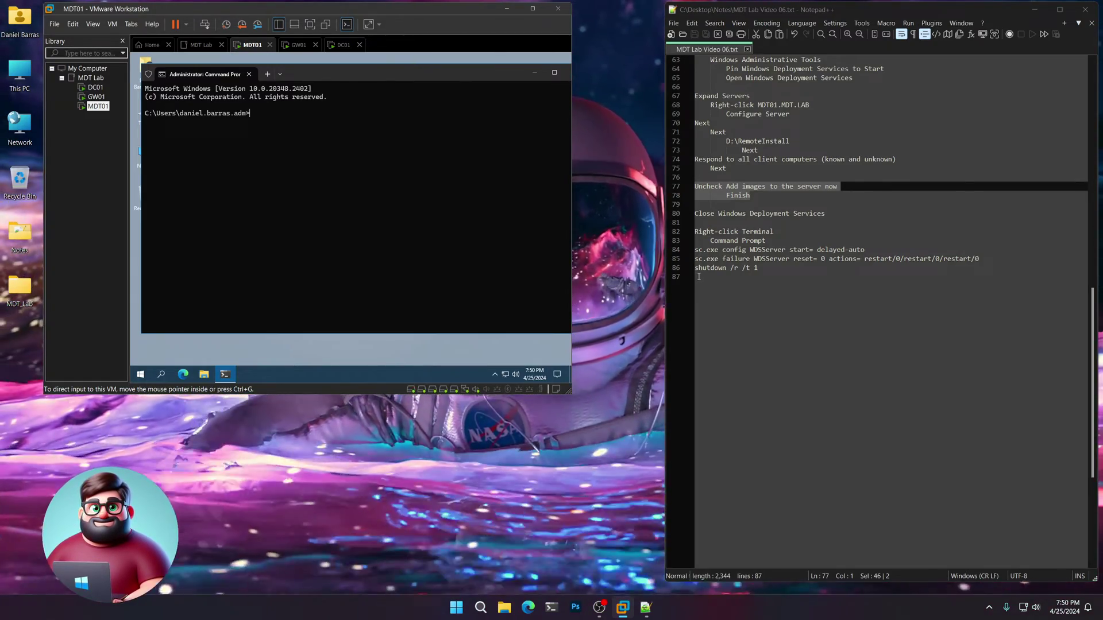
Paste and run the sc.exe config, sc.exe failure and shutdown /r /t 1 commands.
{"action": "left_click", "coordinate": [699, 276]}
{"action": "left_click_drag", "start_coordinate": [698, 276], "coordinate": [695, 249]}
{"action": "right_click", "coordinate": [733, 272]}
{"action": "left_click", "coordinate": [733, 272]}
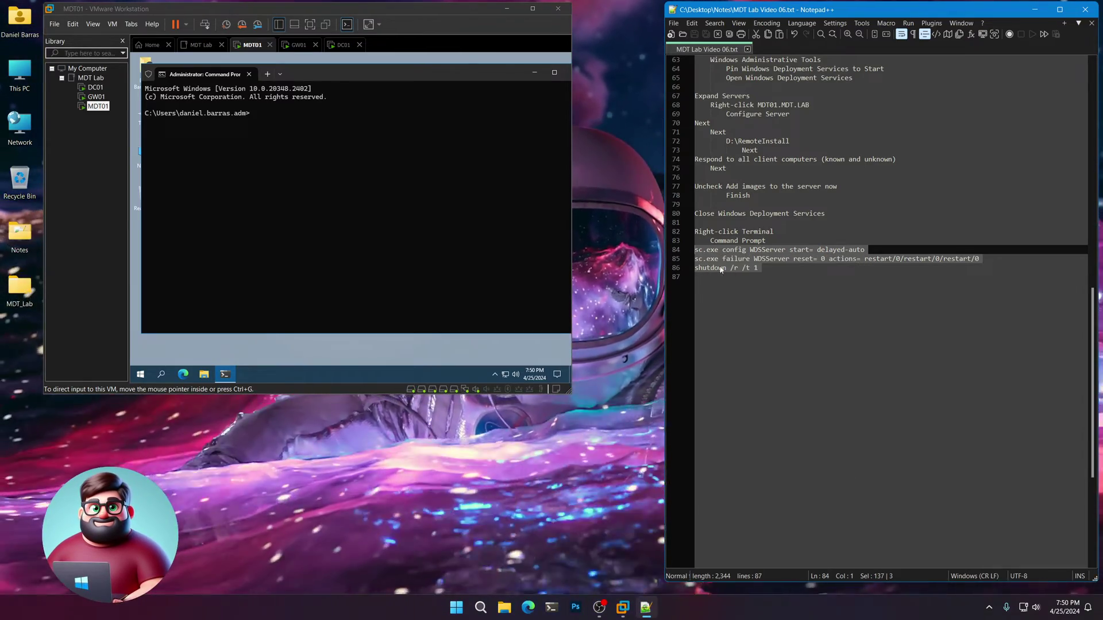
{"action": "right_click", "coordinate": [330, 120]}
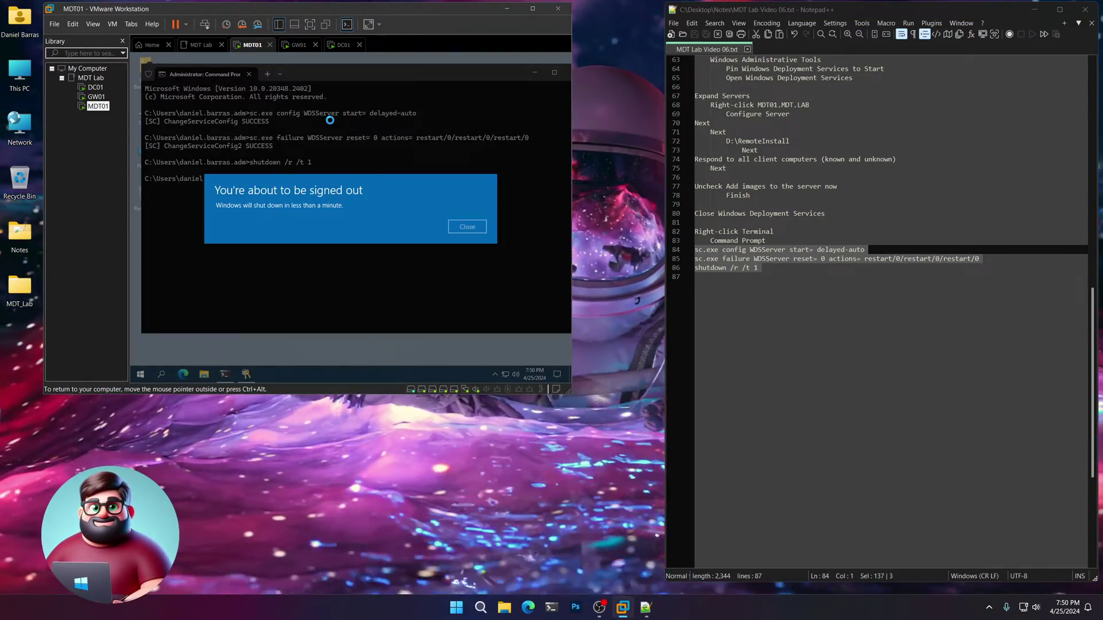